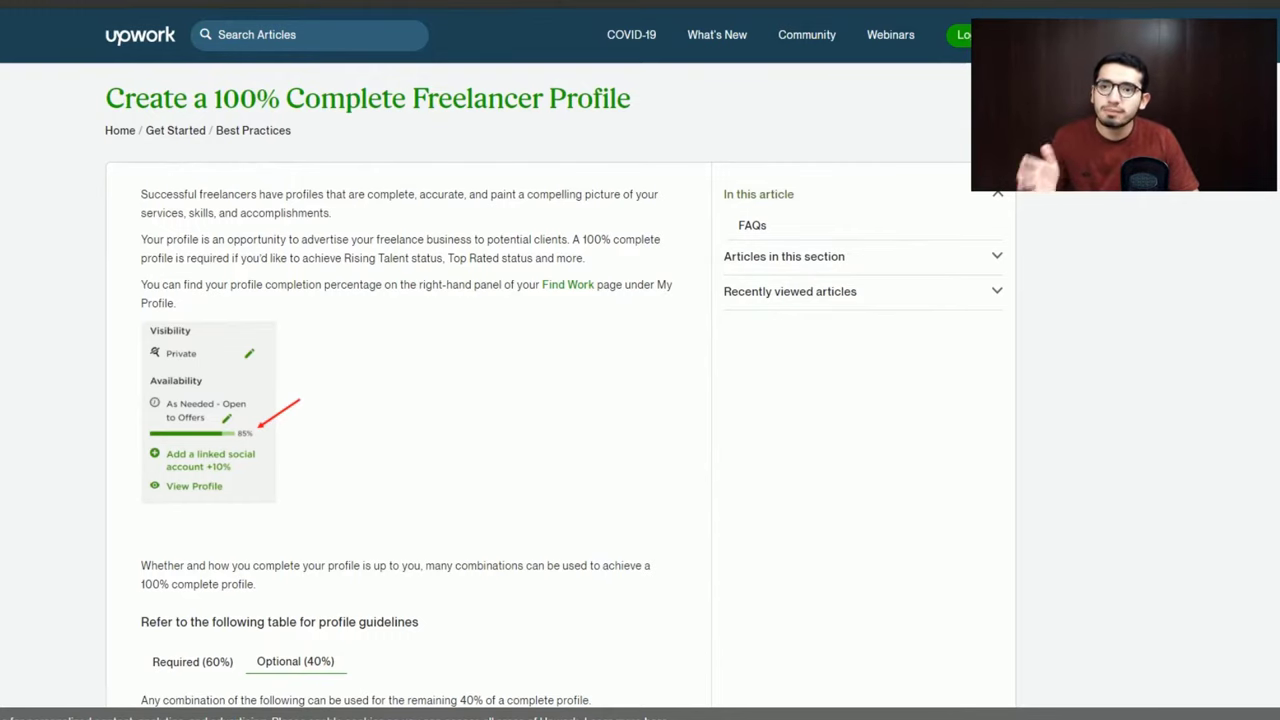
# Scroll the article and view the Optional (40%) list of profile items
pyautogui.scroll(-1, 554, 384)
pyautogui.scroll(1, 554, 384)
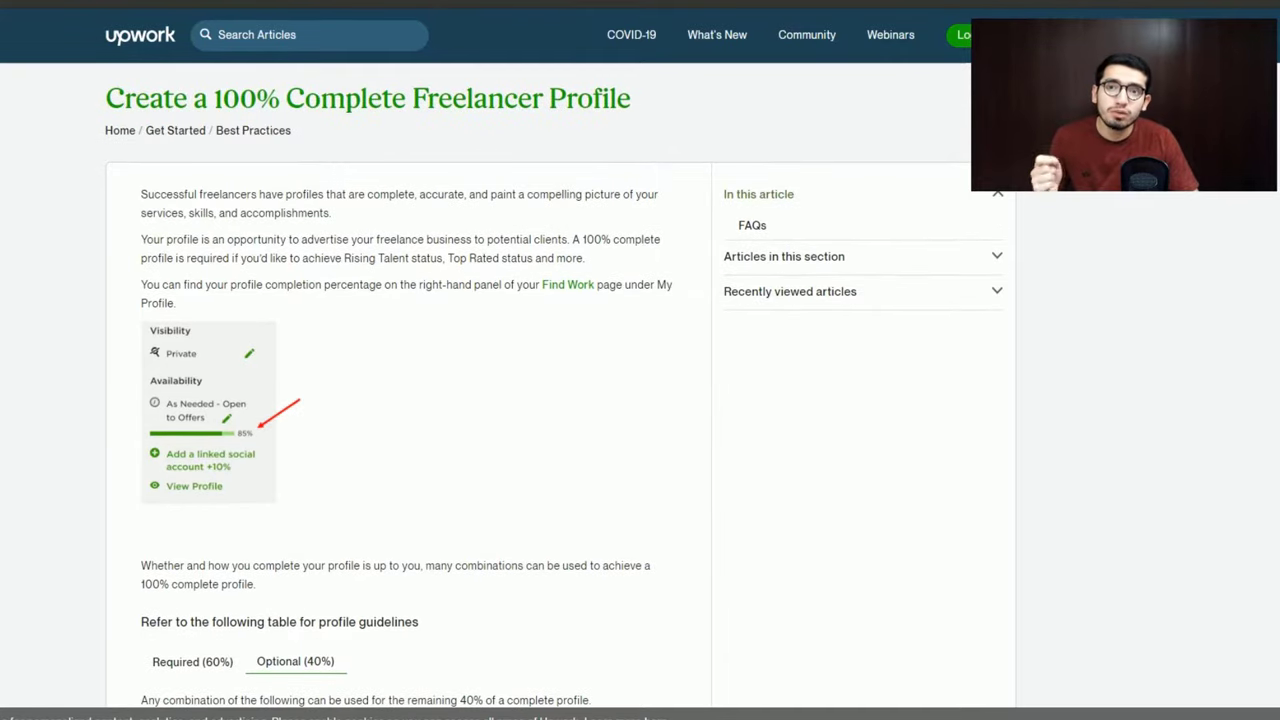
pyautogui.scroll(-6, 249, 403)
pyautogui.scroll(1, 203, 404)
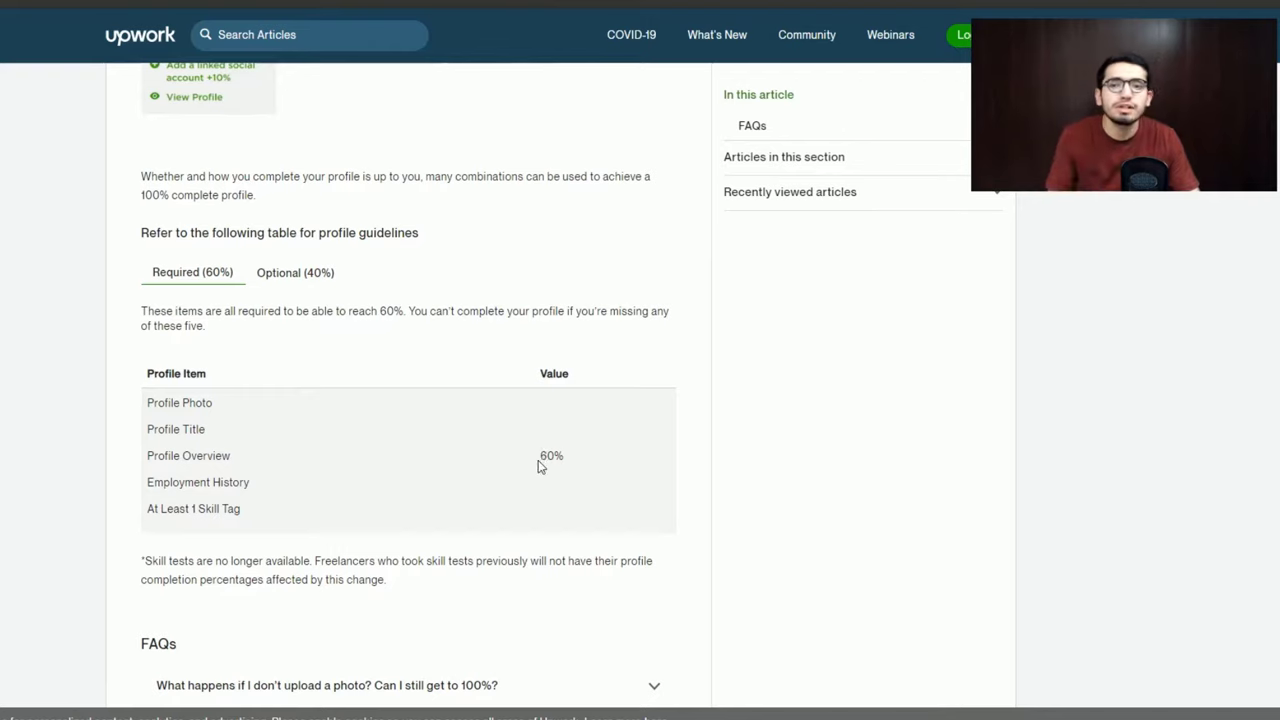
pyautogui.click(281, 278)
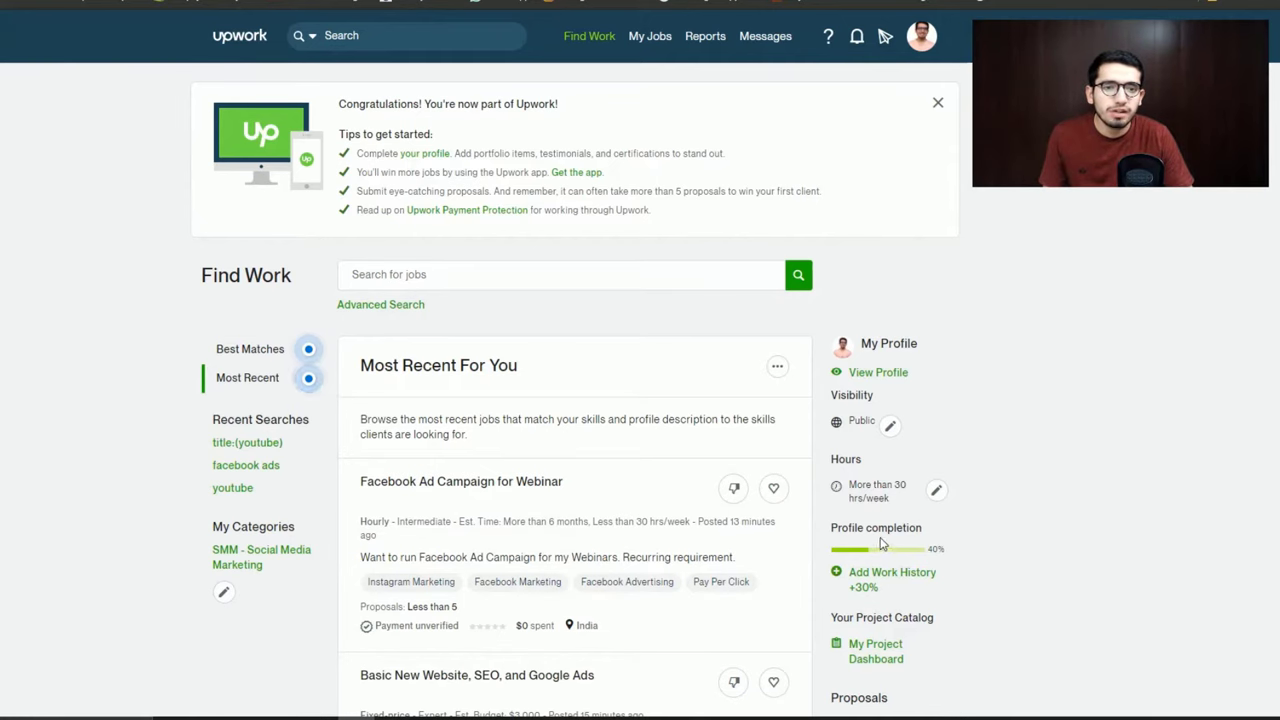
# Go from Find Work to the freelancer profile and open its Profile Settings security form
pyautogui.scroll(-2, 870, 445)
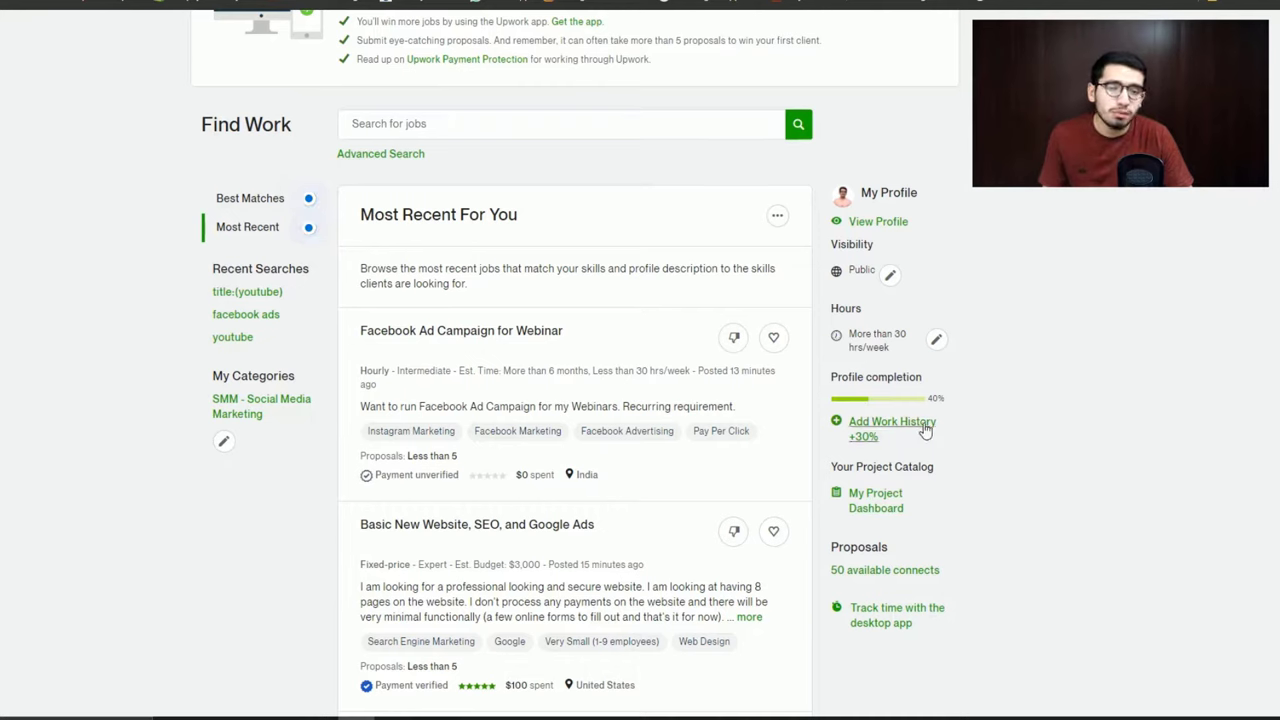
pyautogui.scroll(2, 872, 437)
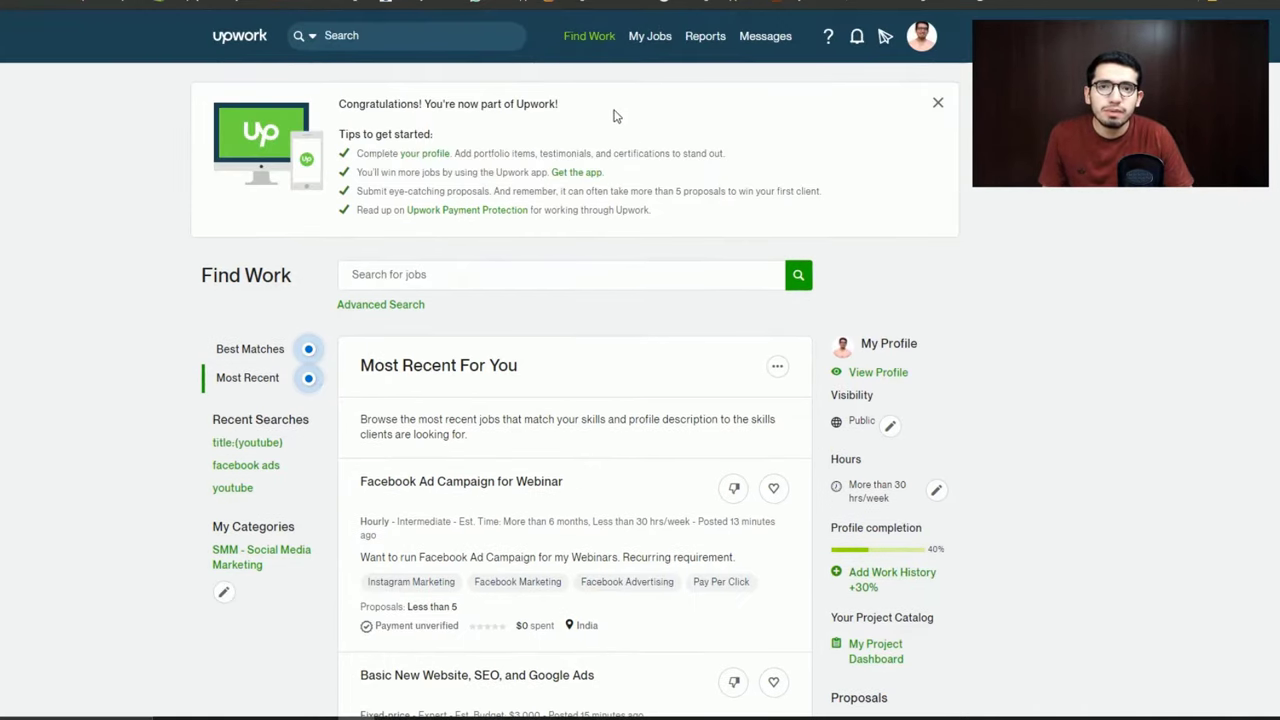
pyautogui.moveTo(589, 37)
pyautogui.click(600, 144)
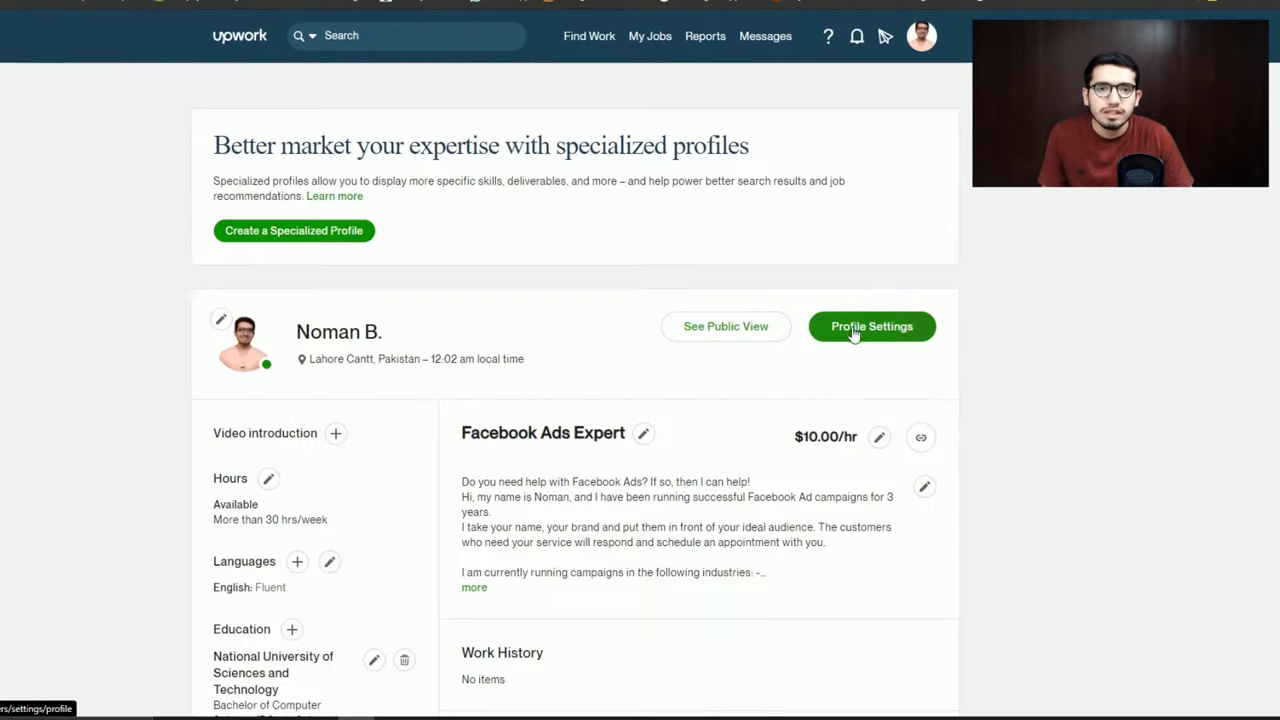
pyautogui.click(858, 341)
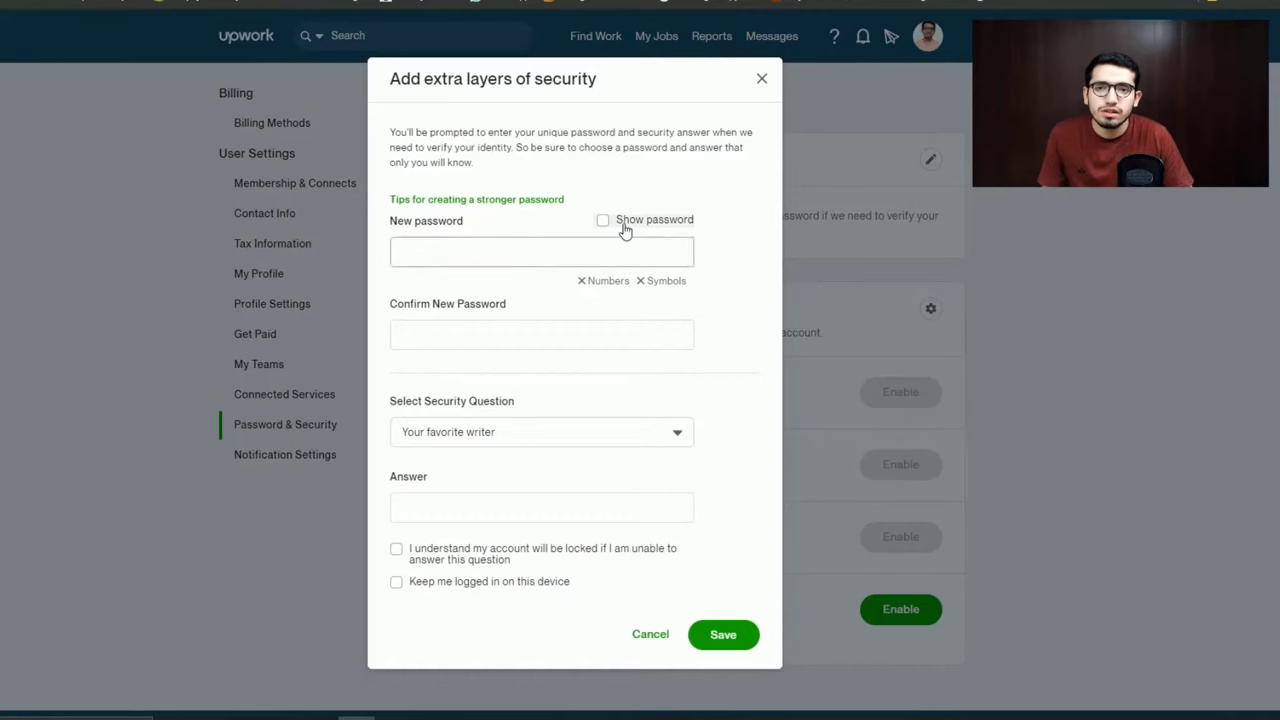
# Enter a new strong password and confirm it
pyautogui.click(514, 255)
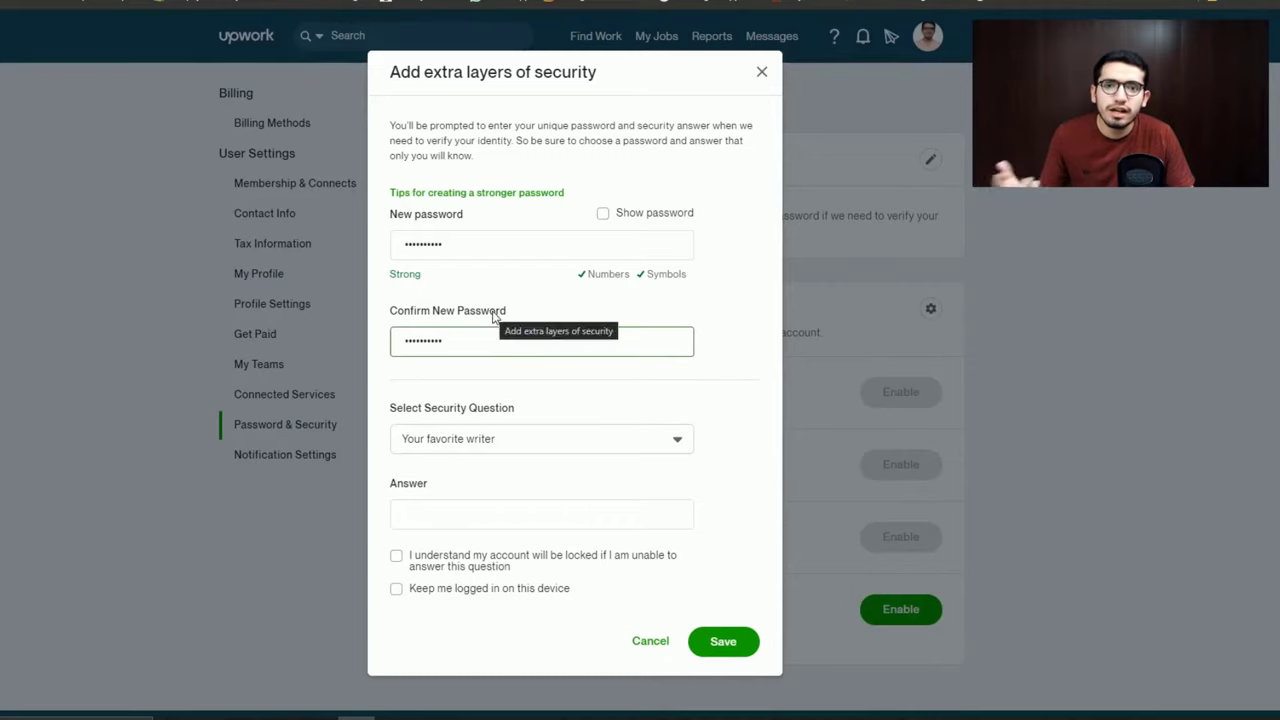
pyautogui.click(577, 300)
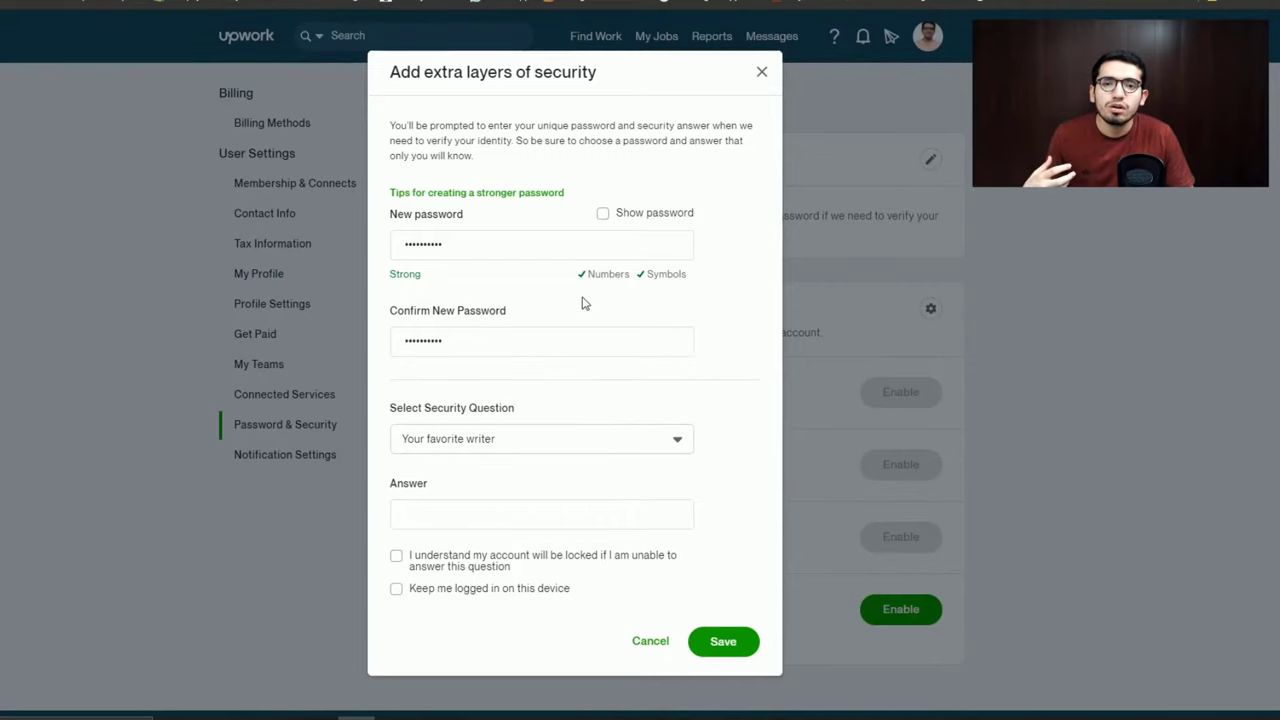
pyautogui.click(486, 251)
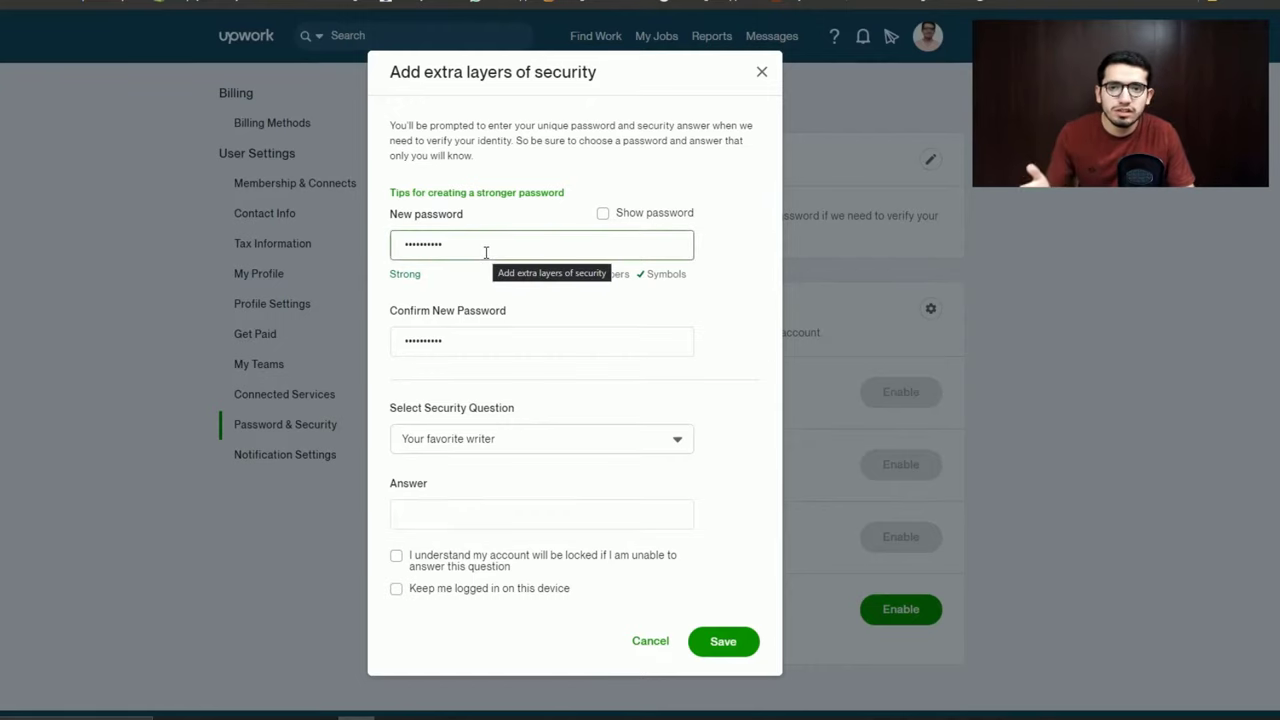
pyautogui.click(624, 330)
pyautogui.click(613, 330)
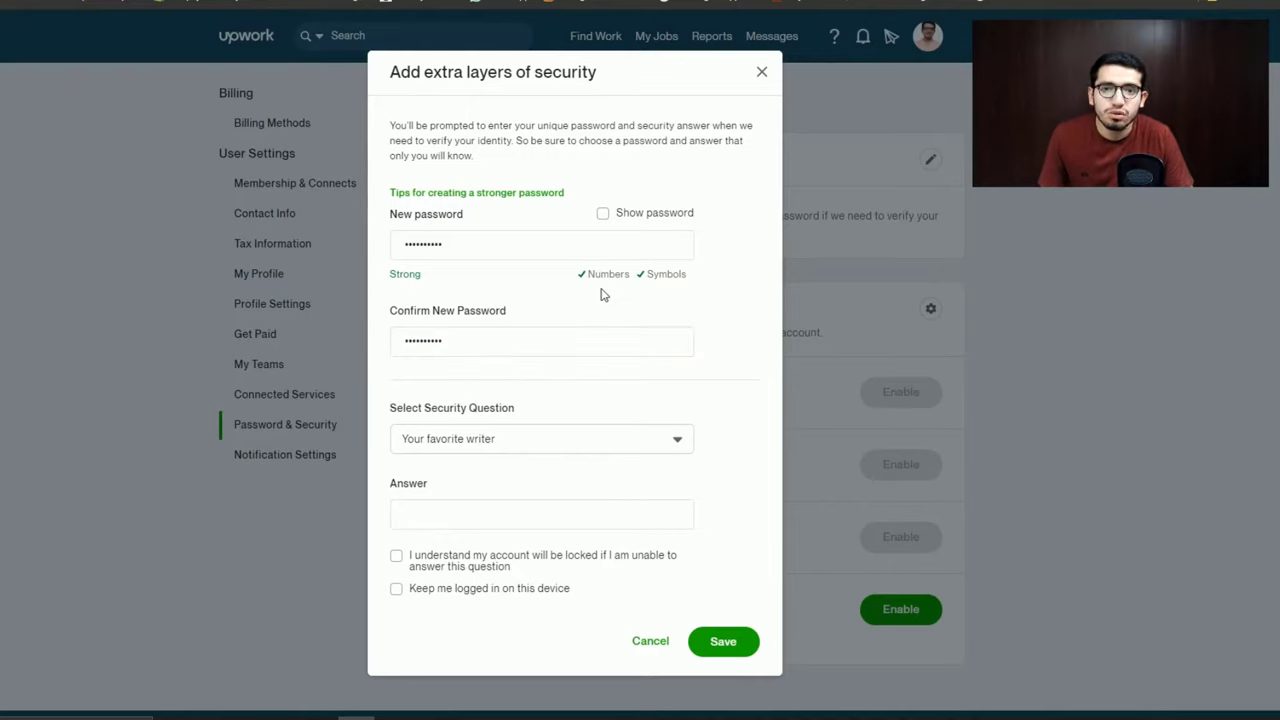
# Choose the 'Your mother's maiden name' security question, answer it, tick both checkboxes, and save
pyautogui.click(463, 441)
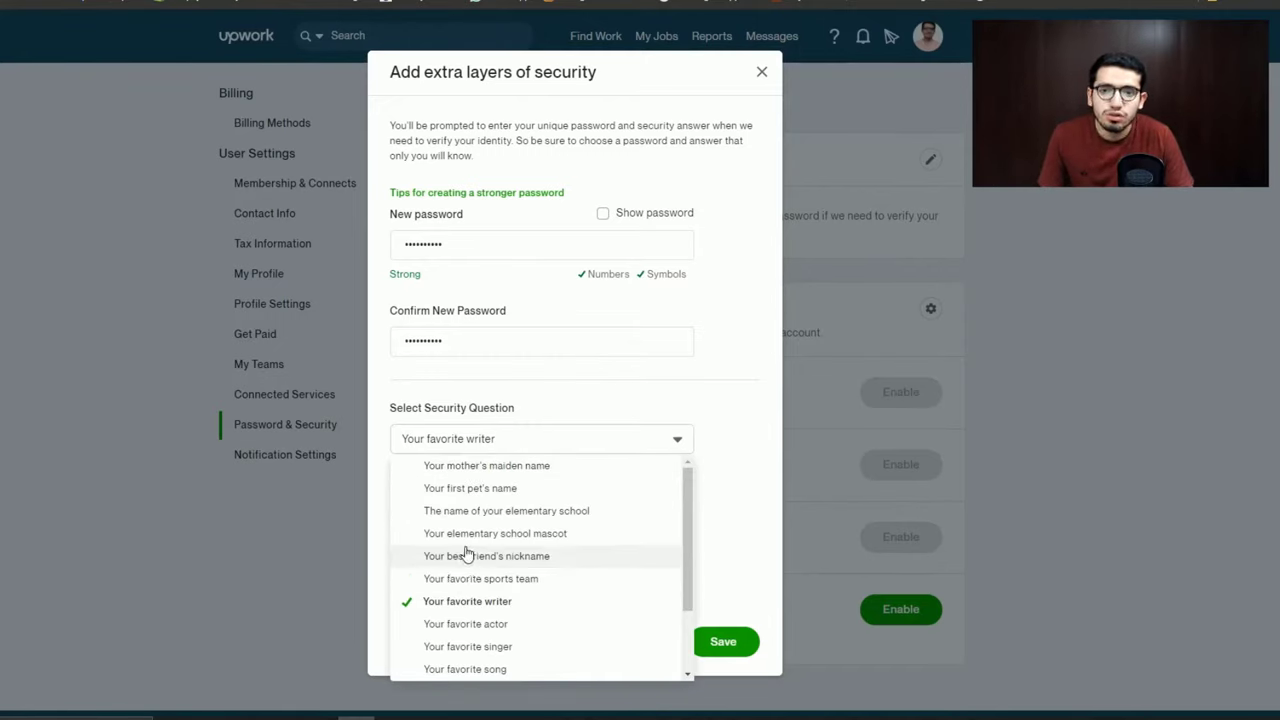
pyautogui.click(490, 472)
pyautogui.click(456, 513)
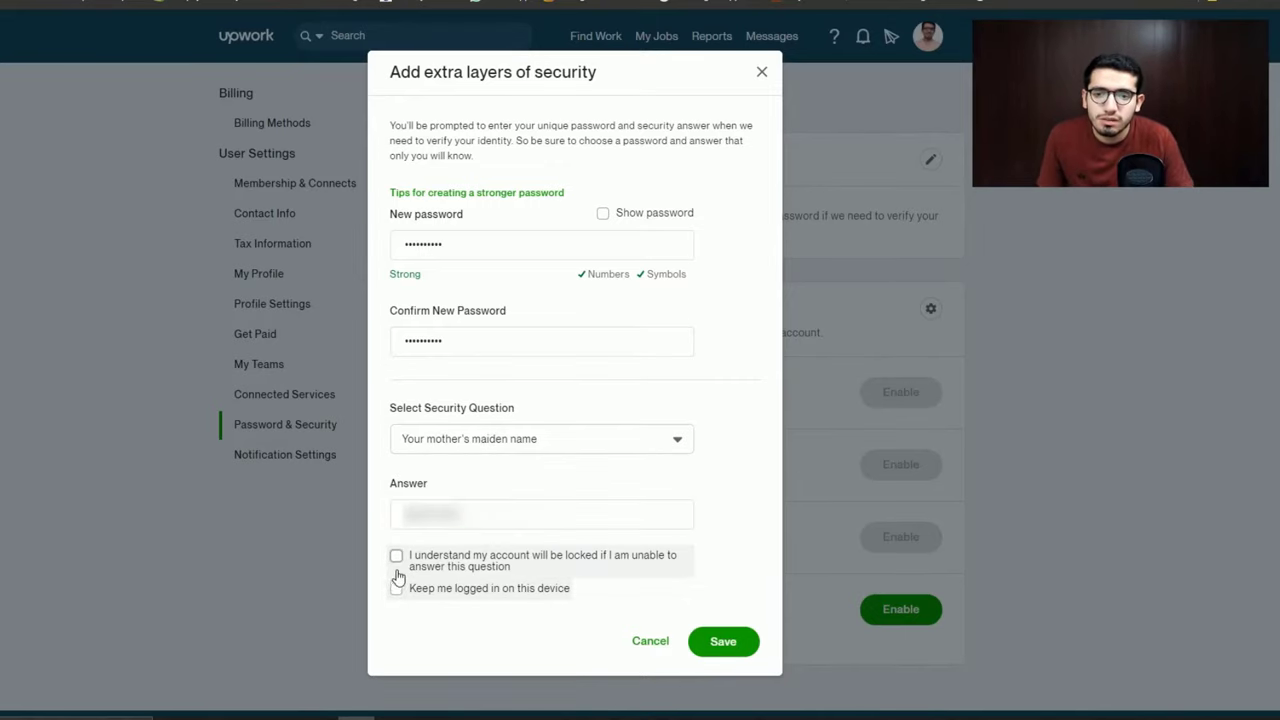
pyautogui.click(397, 557)
pyautogui.click(396, 588)
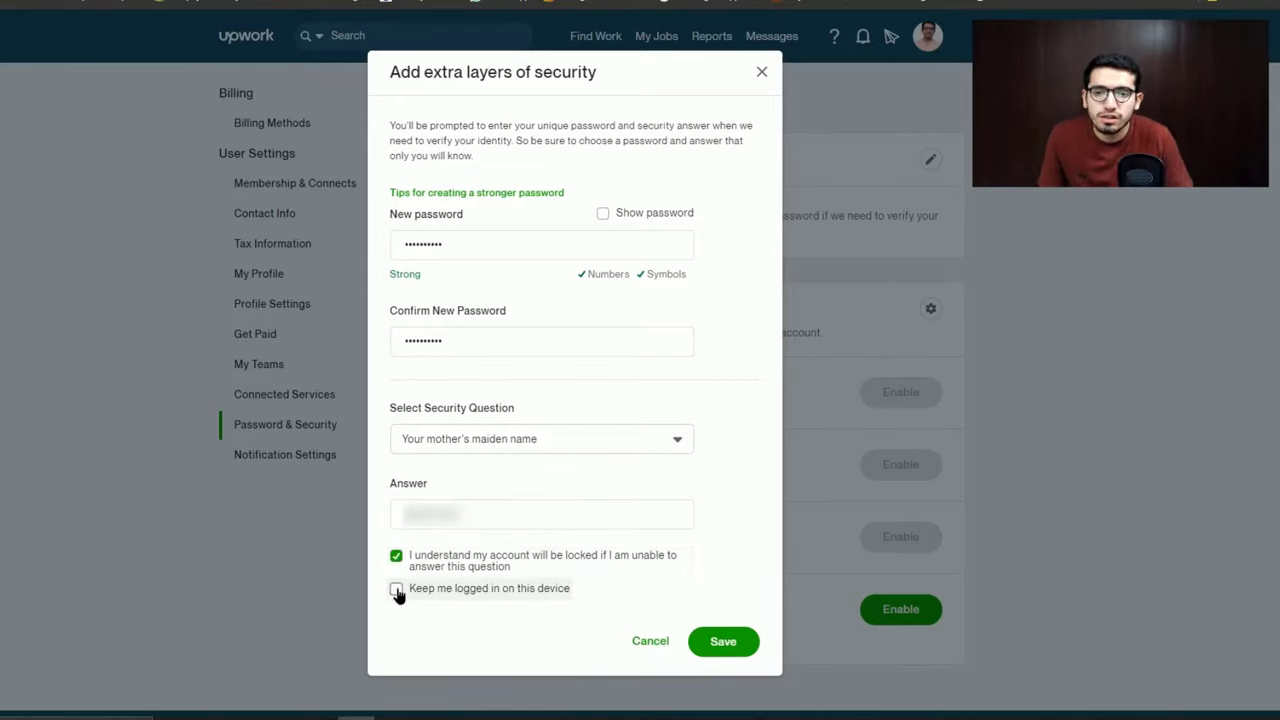
pyautogui.click(729, 641)
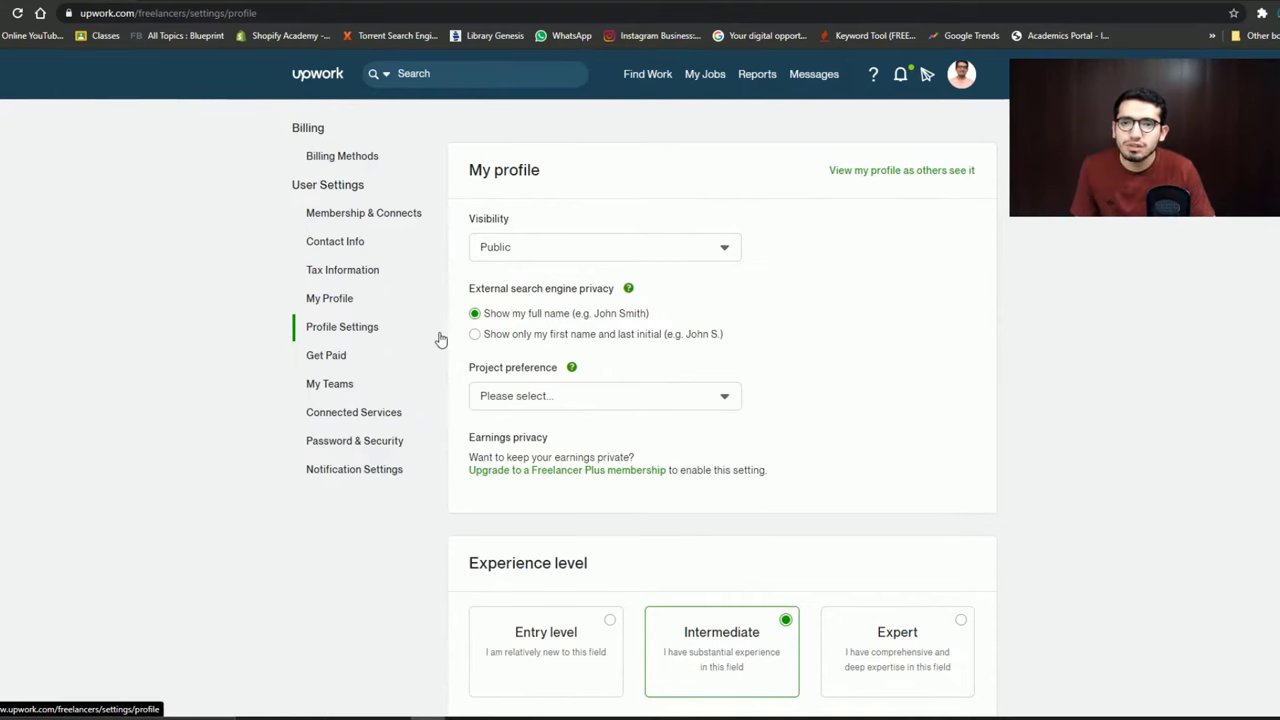
# Link a Twitter account under Linked accounts and authorize the Upwork app
pyautogui.scroll(-5, 549, 329)
pyautogui.scroll(-5, 547, 326)
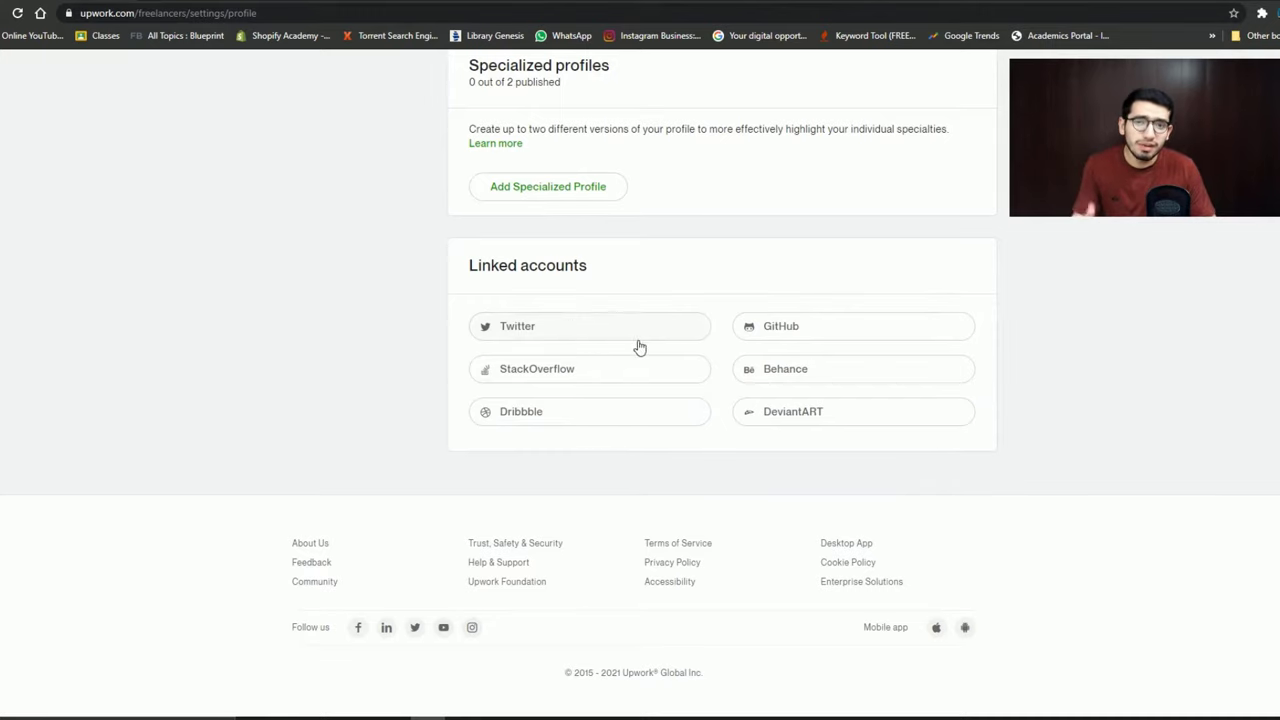
pyautogui.click(535, 328)
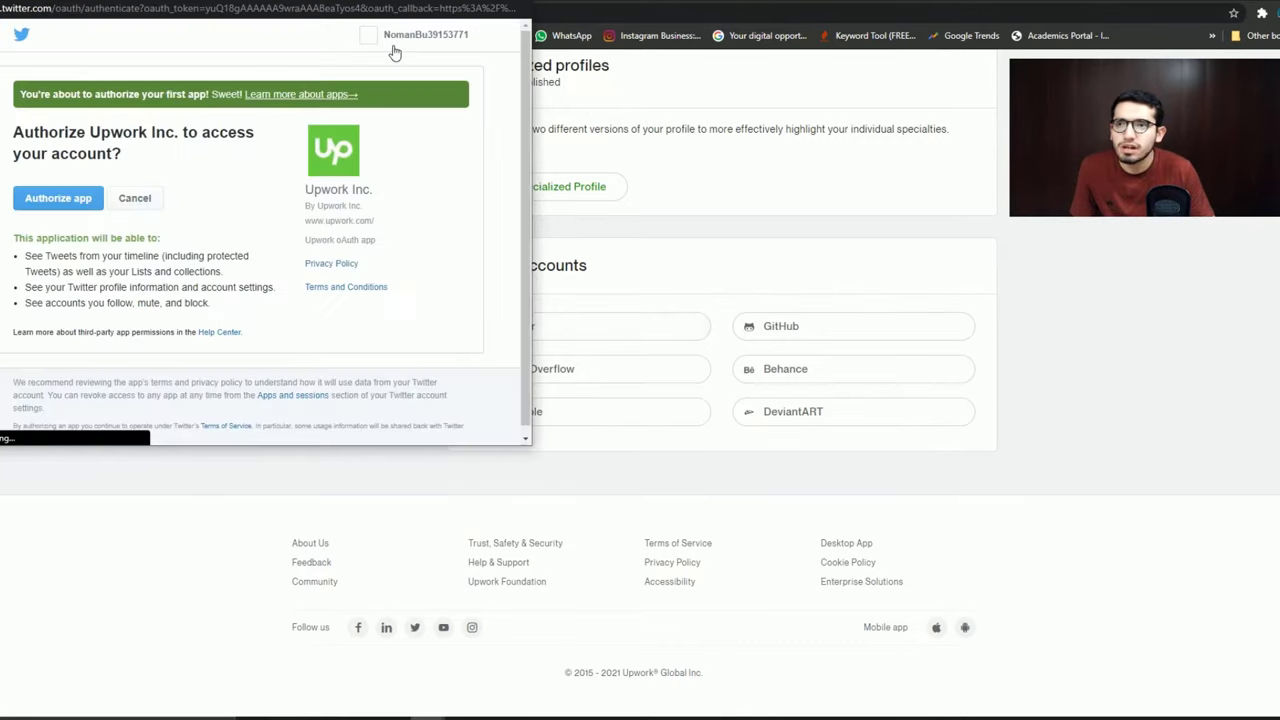
pyautogui.click(58, 198)
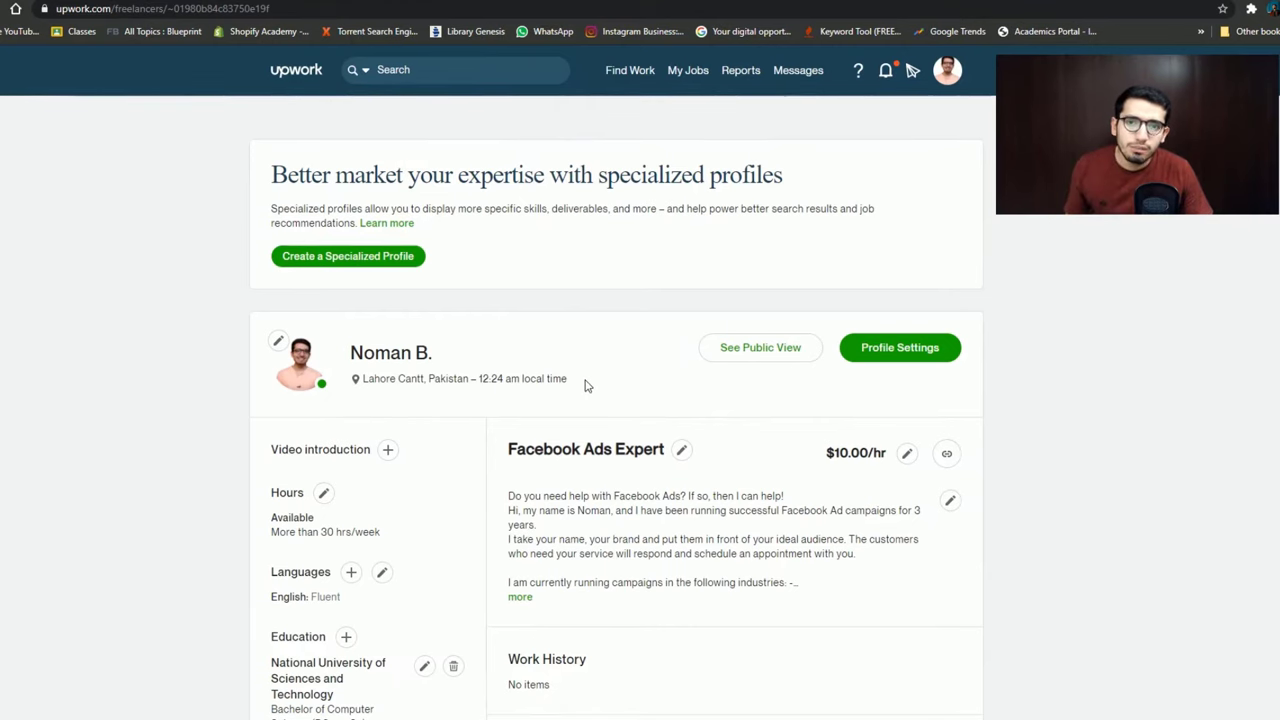
# Start an employment entry for Shafi Reso Chemicals with Lahore as the city
pyautogui.scroll(-4, 585, 386)
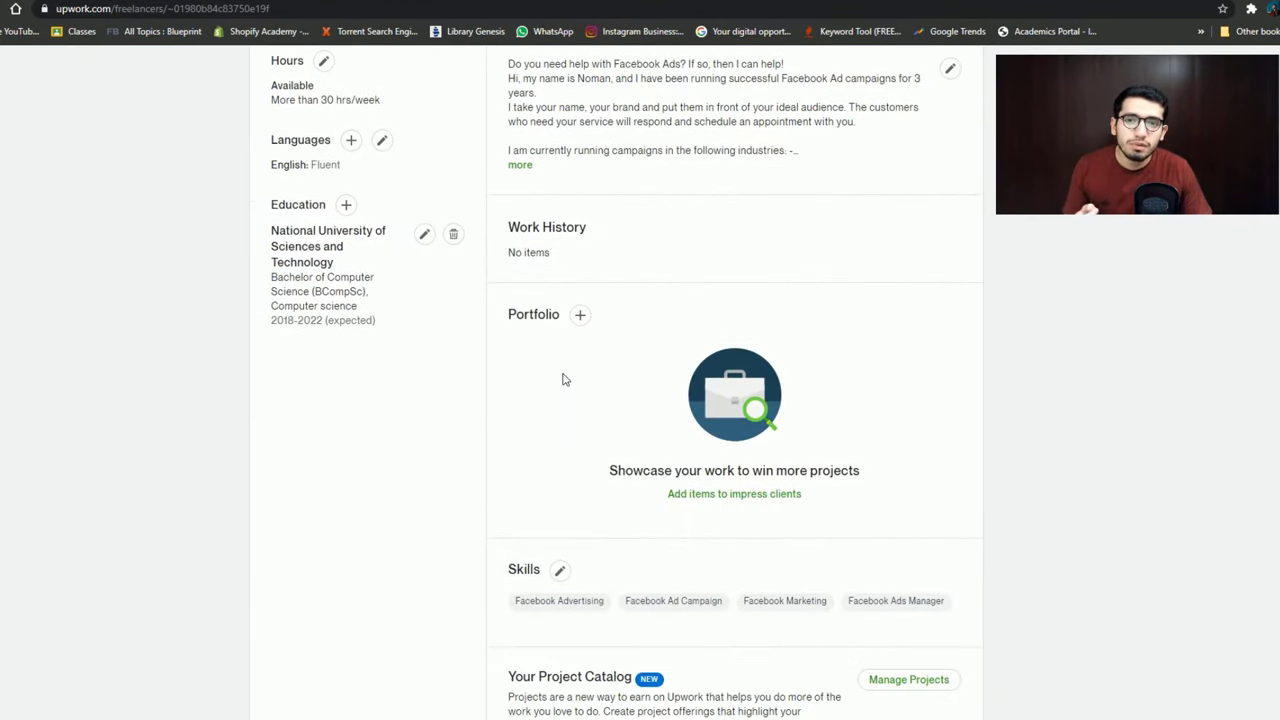
pyautogui.scroll(-1, 621, 368)
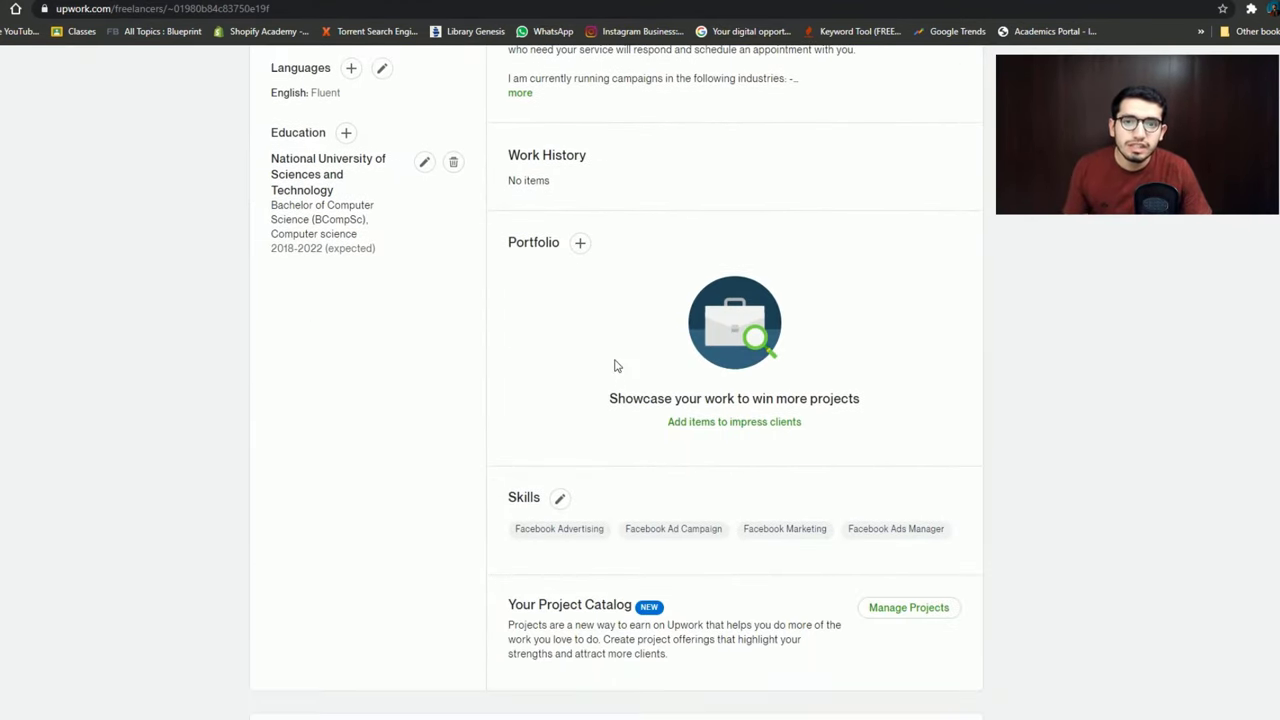
pyautogui.scroll(2, 578, 288)
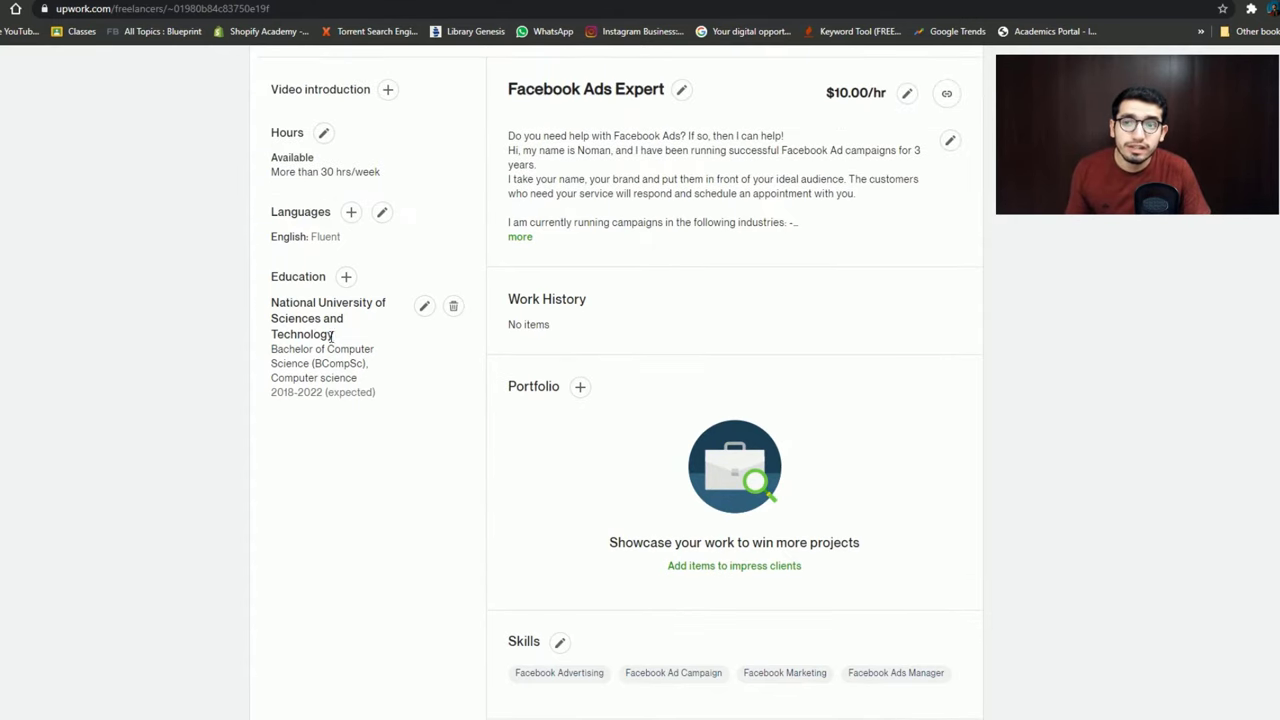
pyautogui.scroll(-8, 454, 320)
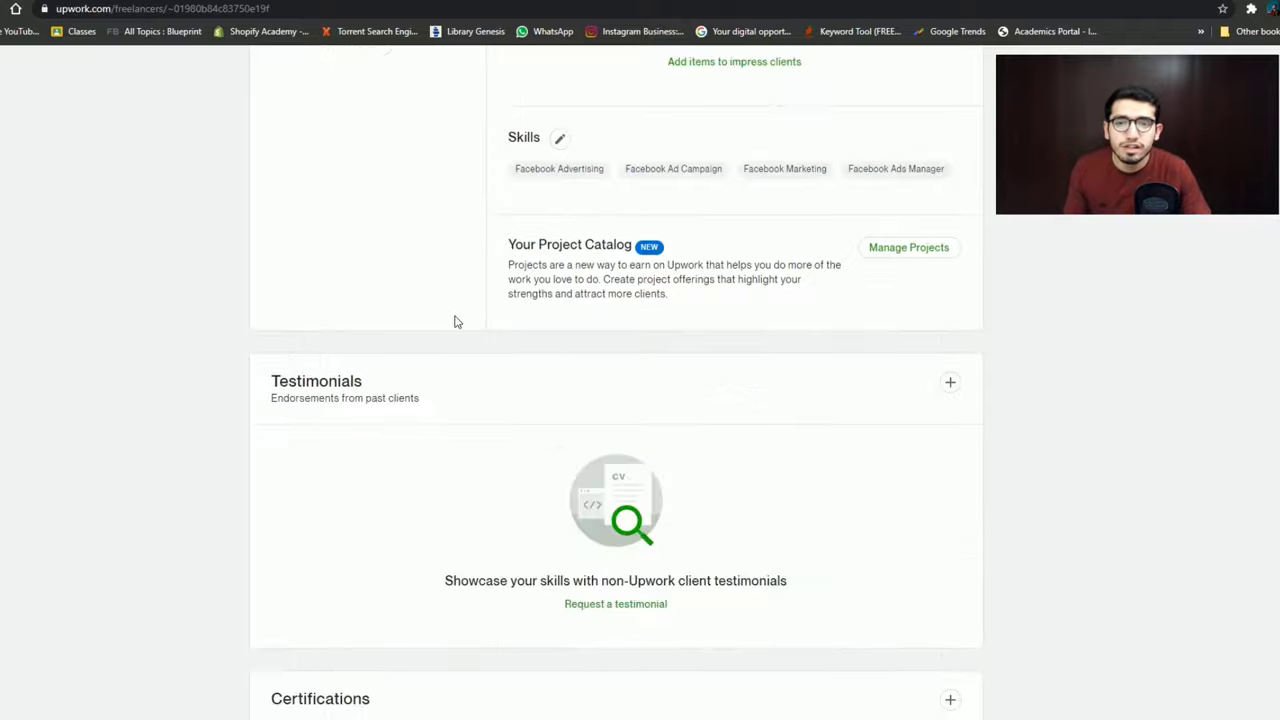
pyautogui.scroll(-10, 488, 345)
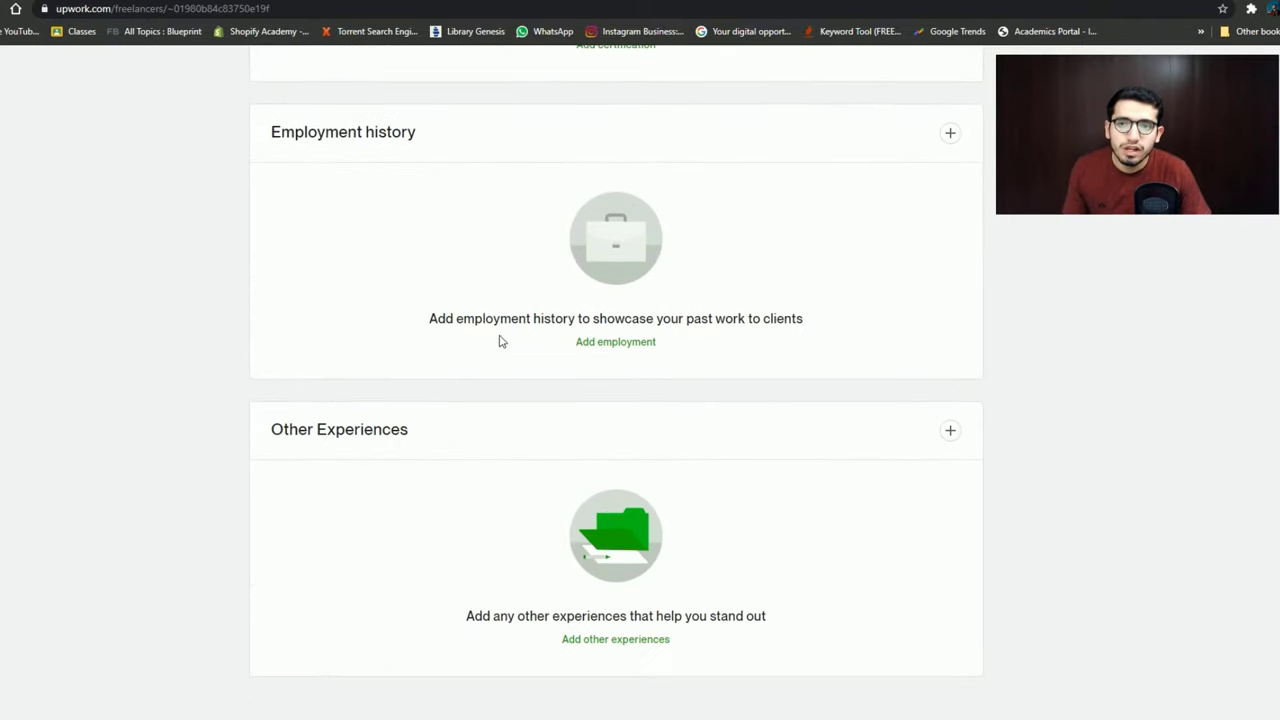
pyautogui.scroll(1, 494, 340)
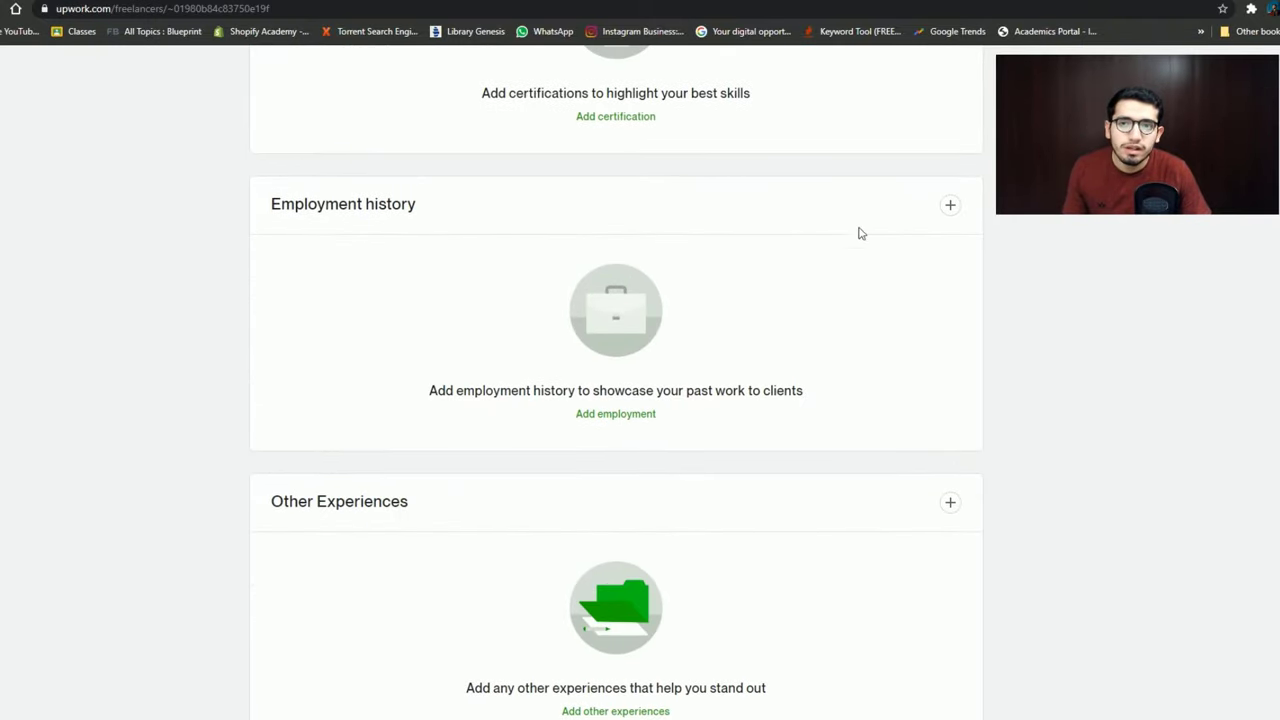
pyautogui.click(949, 208)
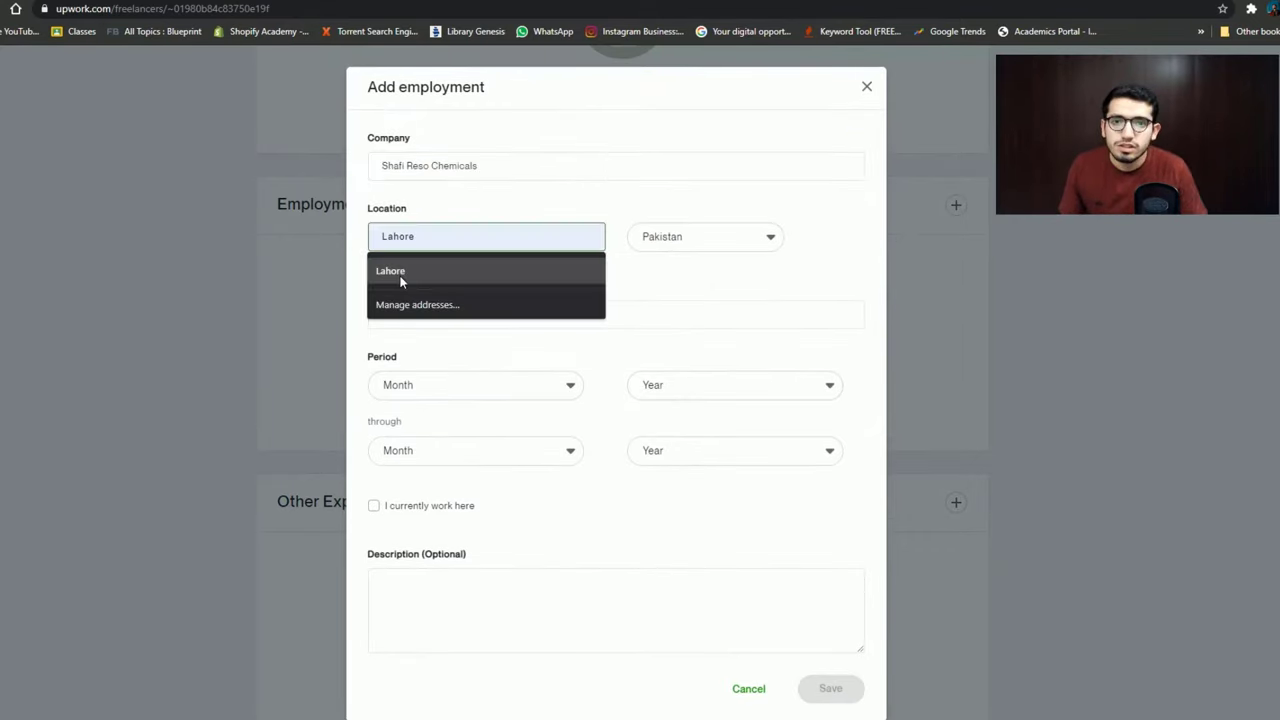
pyautogui.click(400, 273)
pyautogui.click(396, 316)
# Enter the title Facebook Ads Manager, set June 2018–June 2019, and save the entry
pyautogui.click(418, 344)
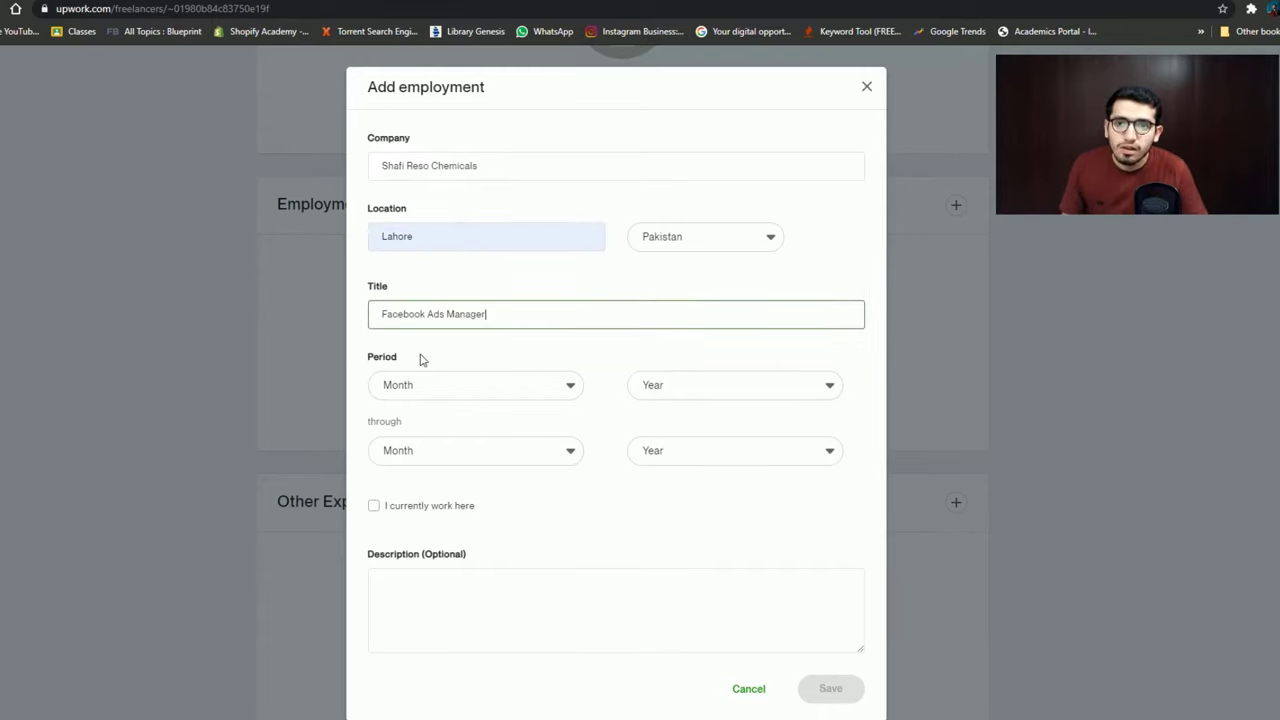
pyautogui.click(426, 389)
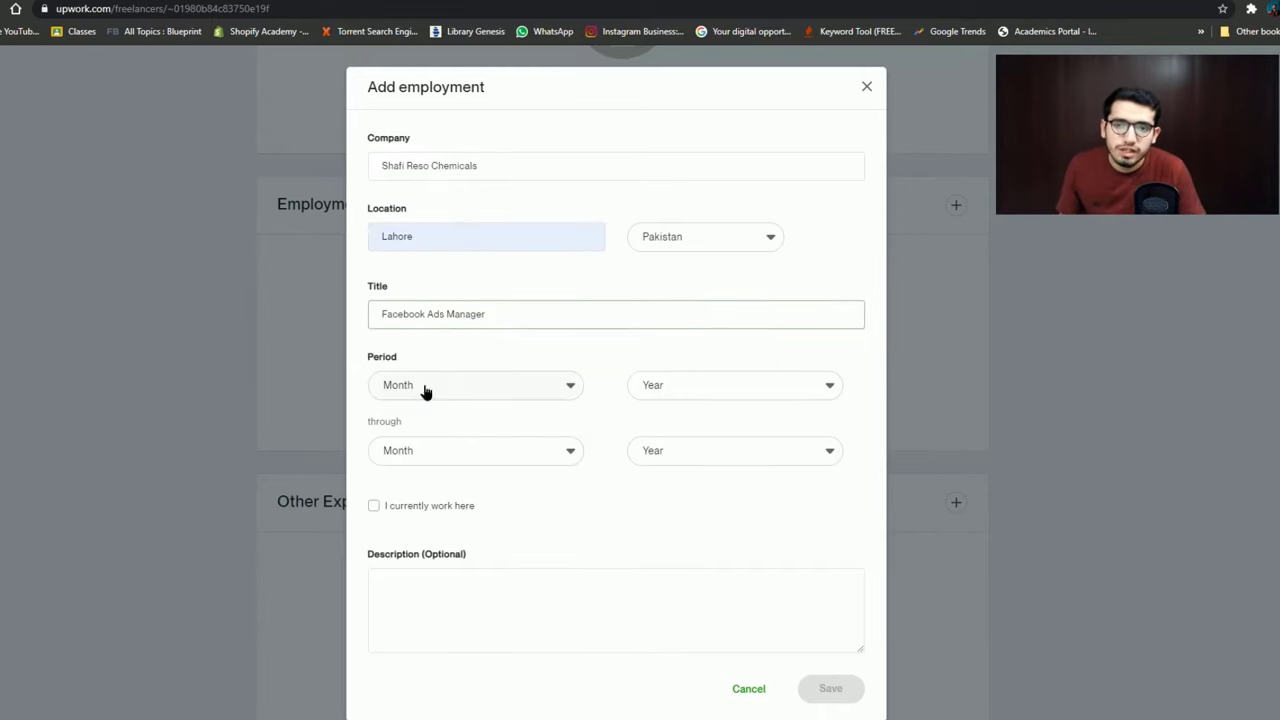
pyautogui.click(398, 524)
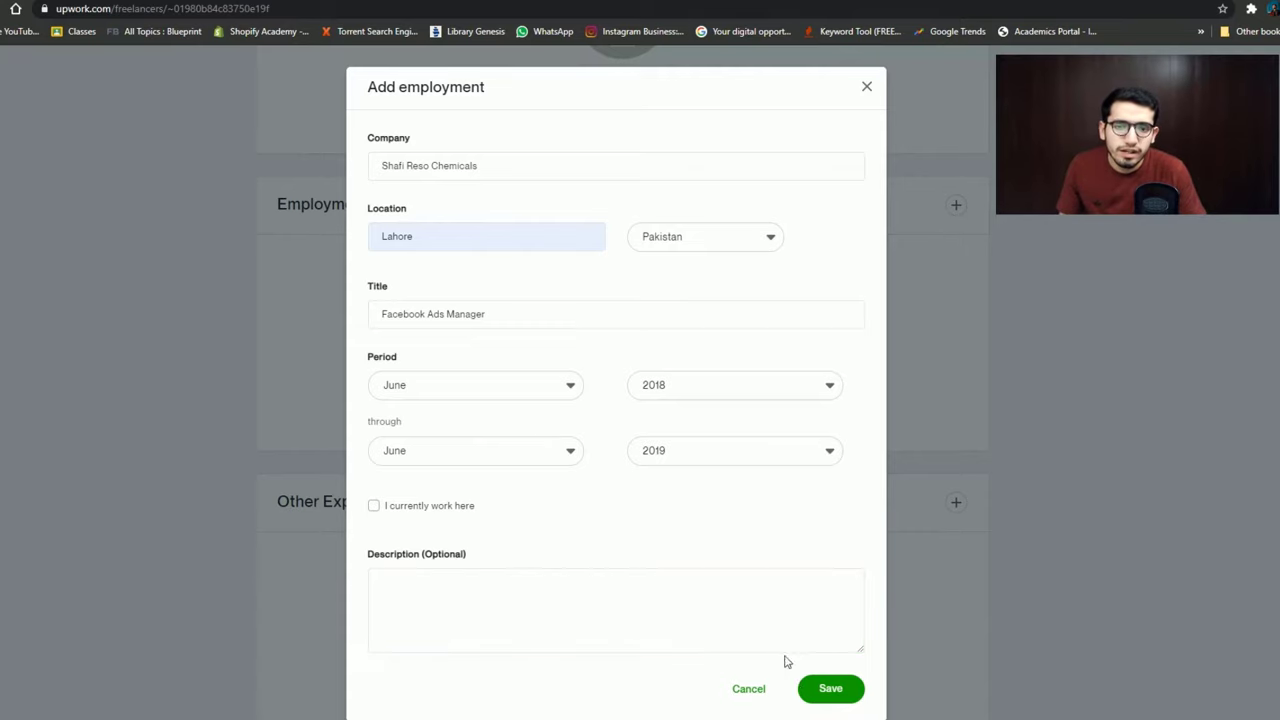
pyautogui.click(828, 689)
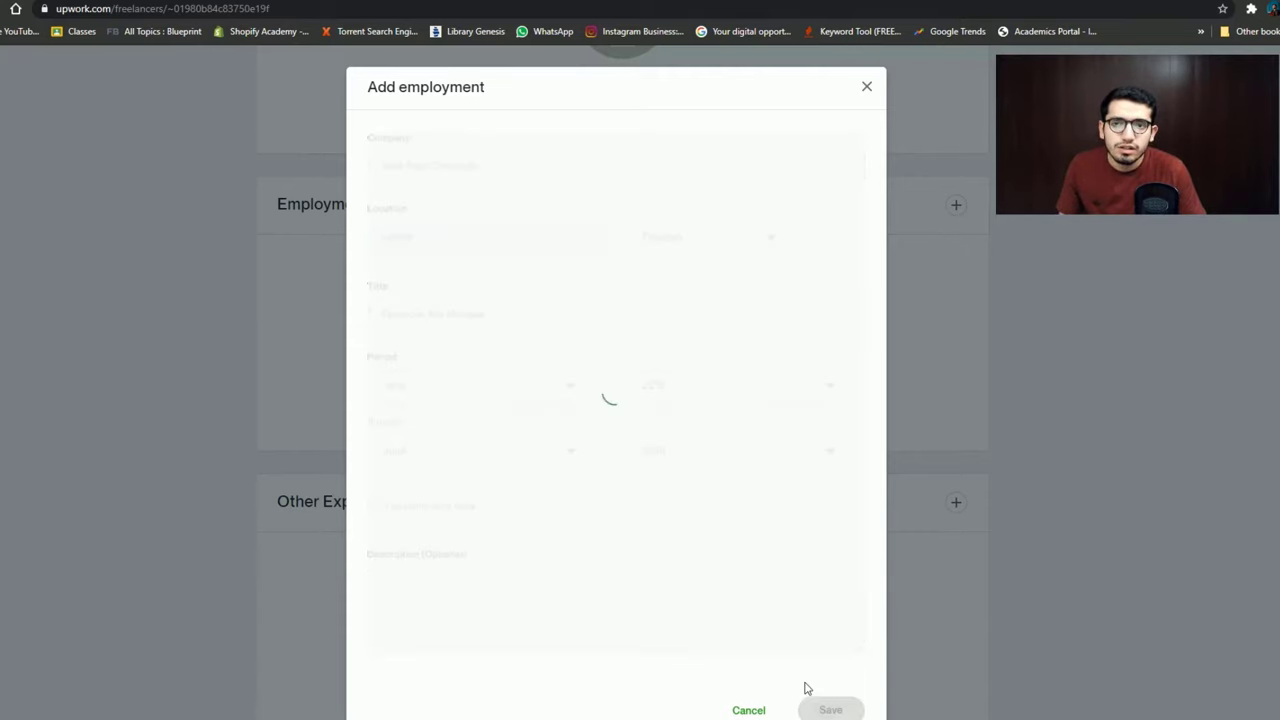
pyautogui.scroll(2, 757, 656)
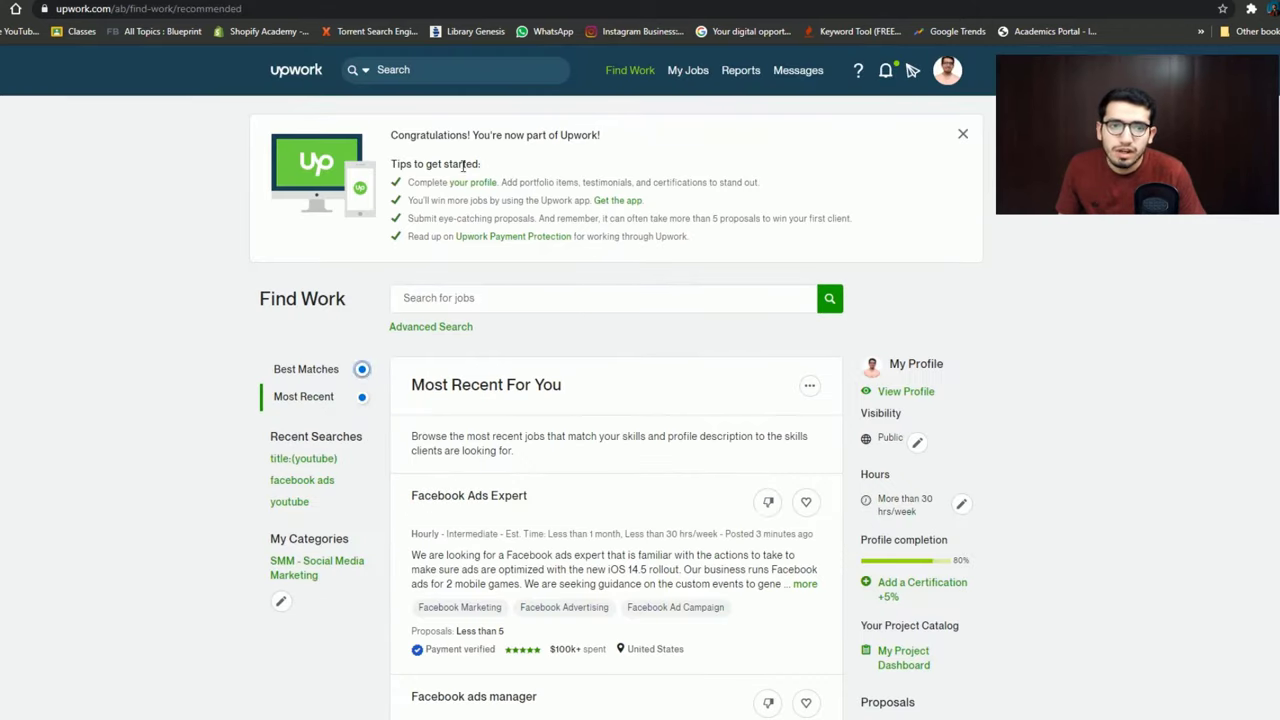
pyautogui.scroll(-1, 922, 550)
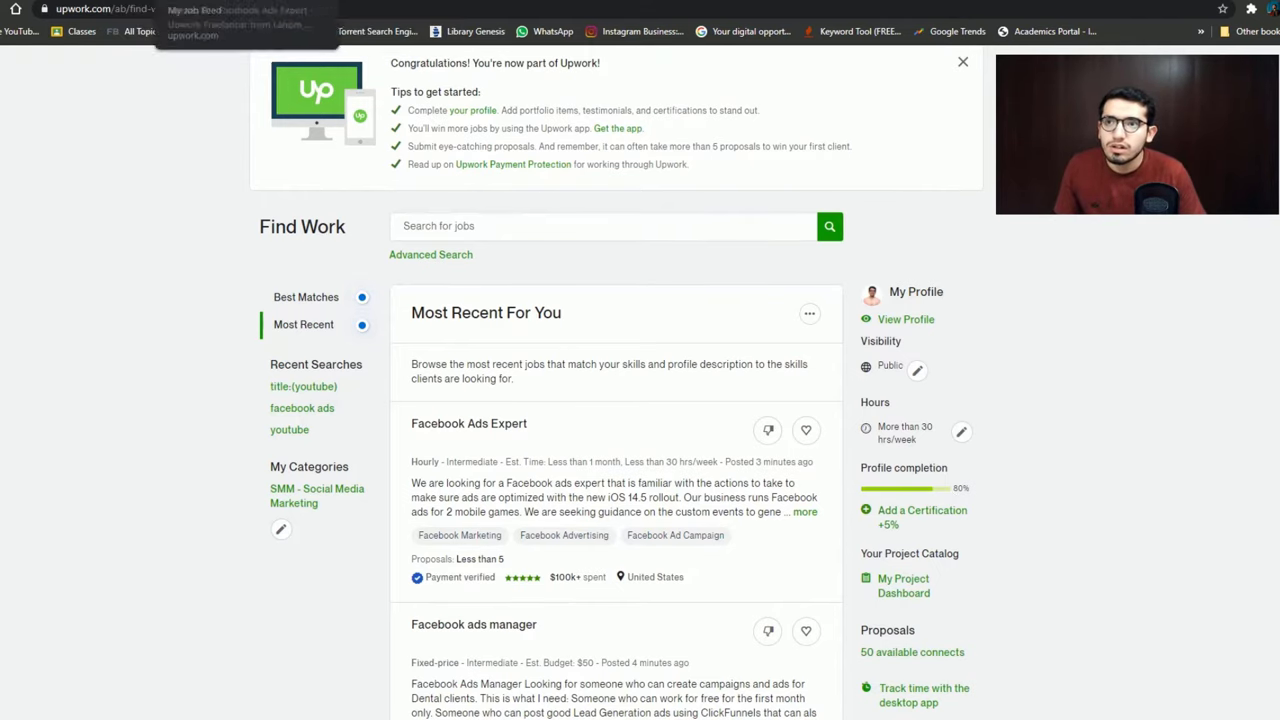
# Save the Won Hult Prize Competition experience and add Facebook ads Manager at Taza Farms, June 2019–June 2020
pyautogui.hotkey('ctrl', 'Tab')
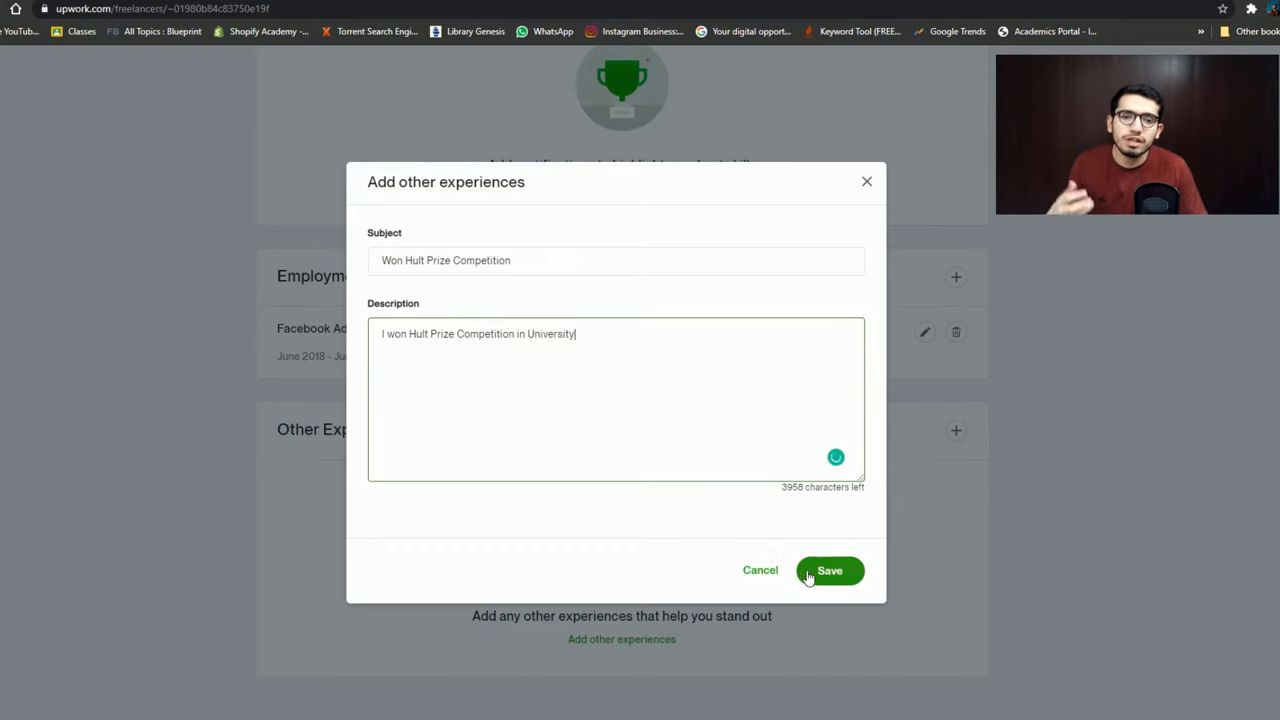
pyautogui.click(817, 575)
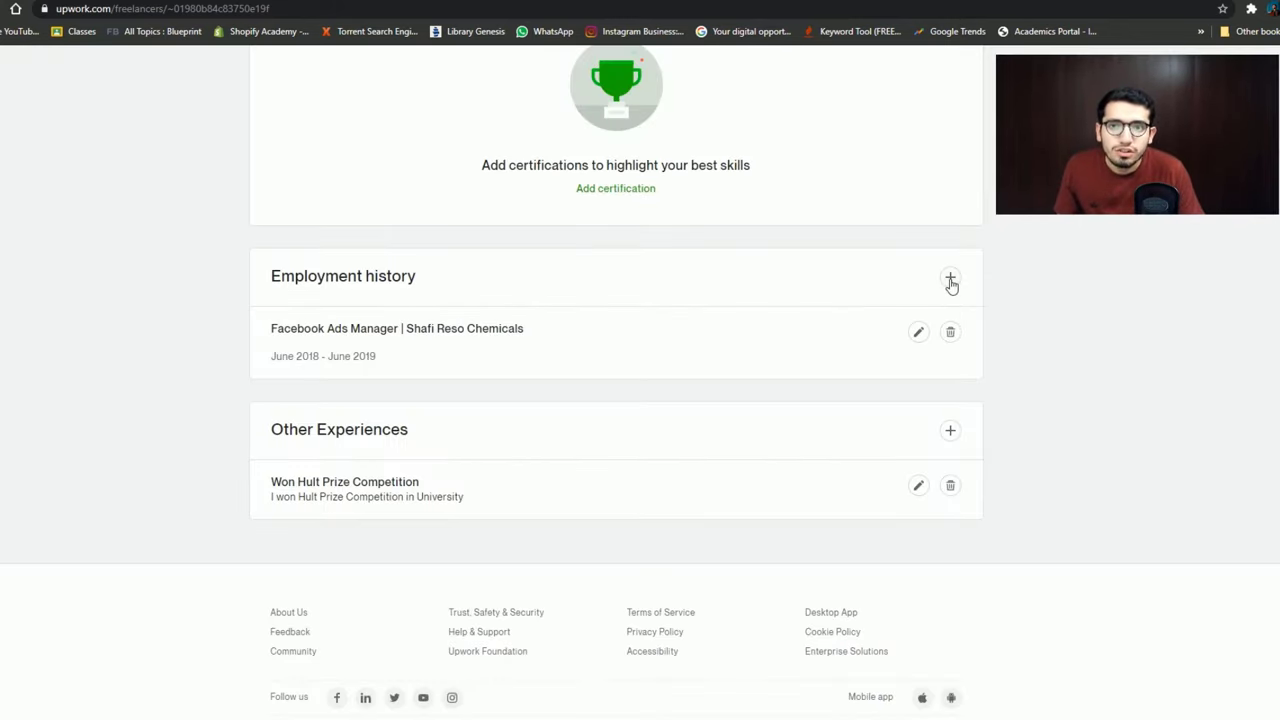
pyautogui.click(950, 284)
pyautogui.write('T')
pyautogui.click(429, 262)
pyautogui.click(407, 300)
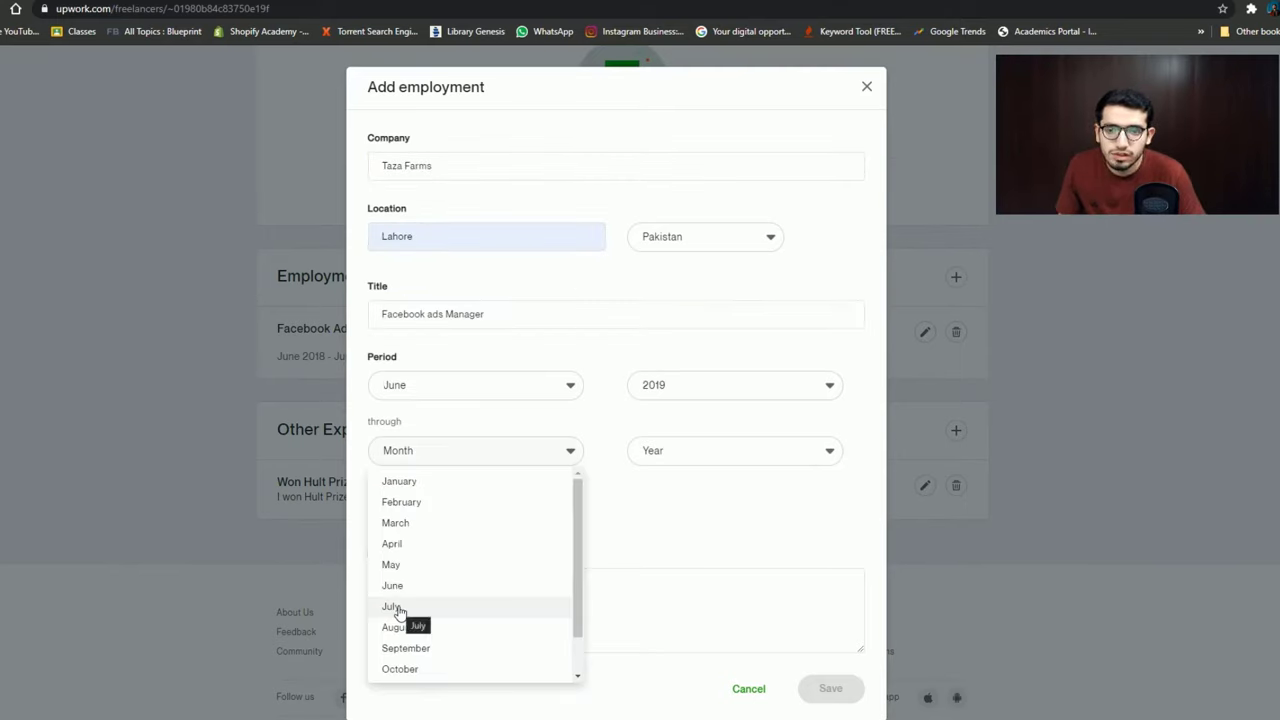
pyautogui.click(394, 587)
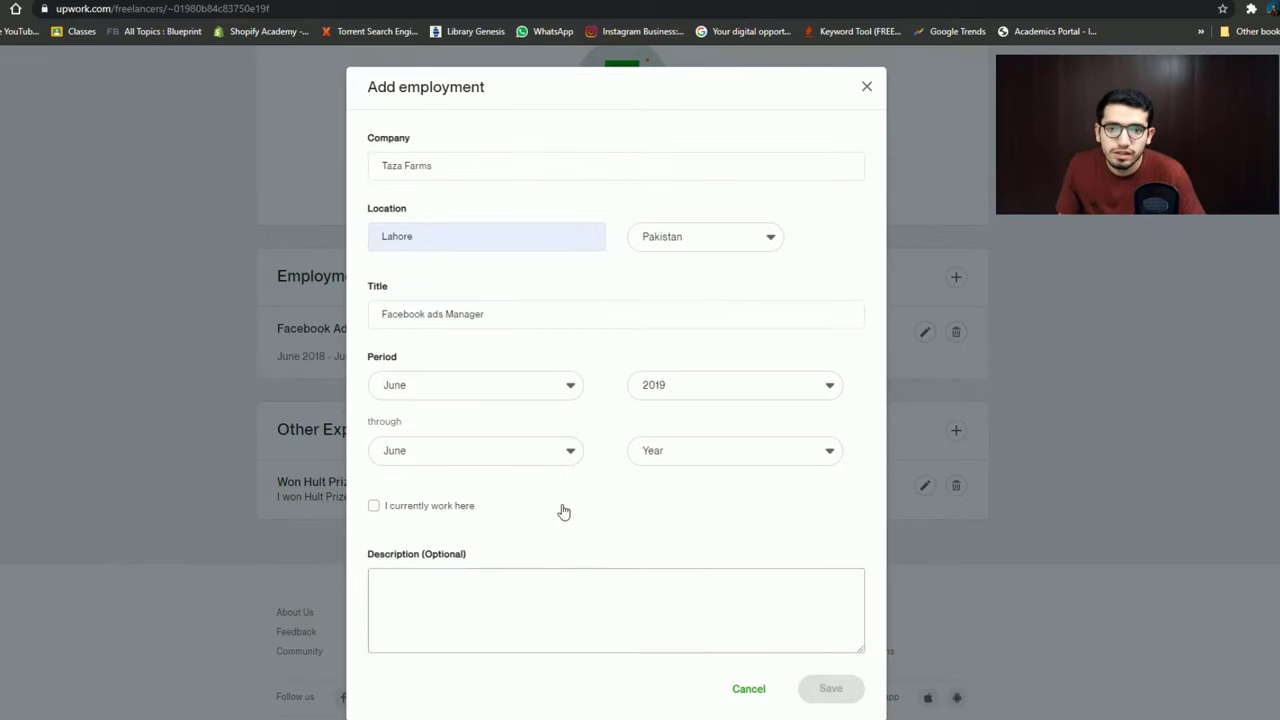
pyautogui.click(685, 460)
pyautogui.click(652, 525)
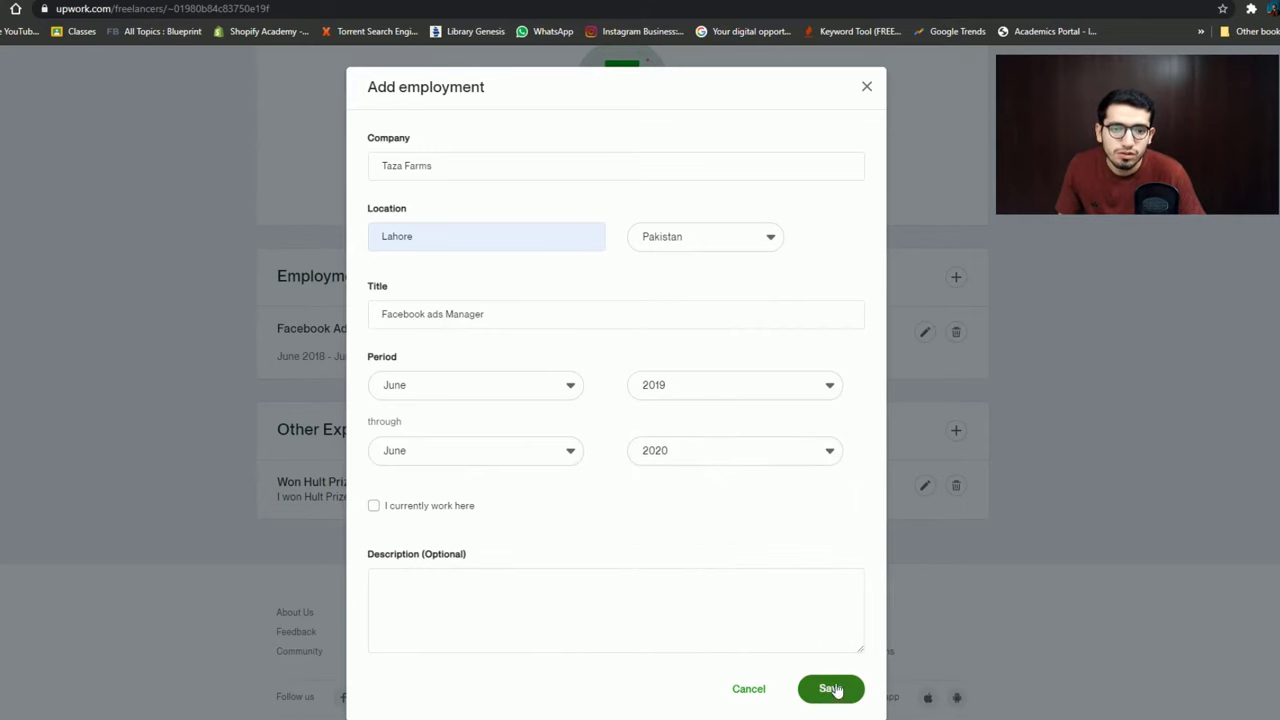
pyautogui.click(829, 688)
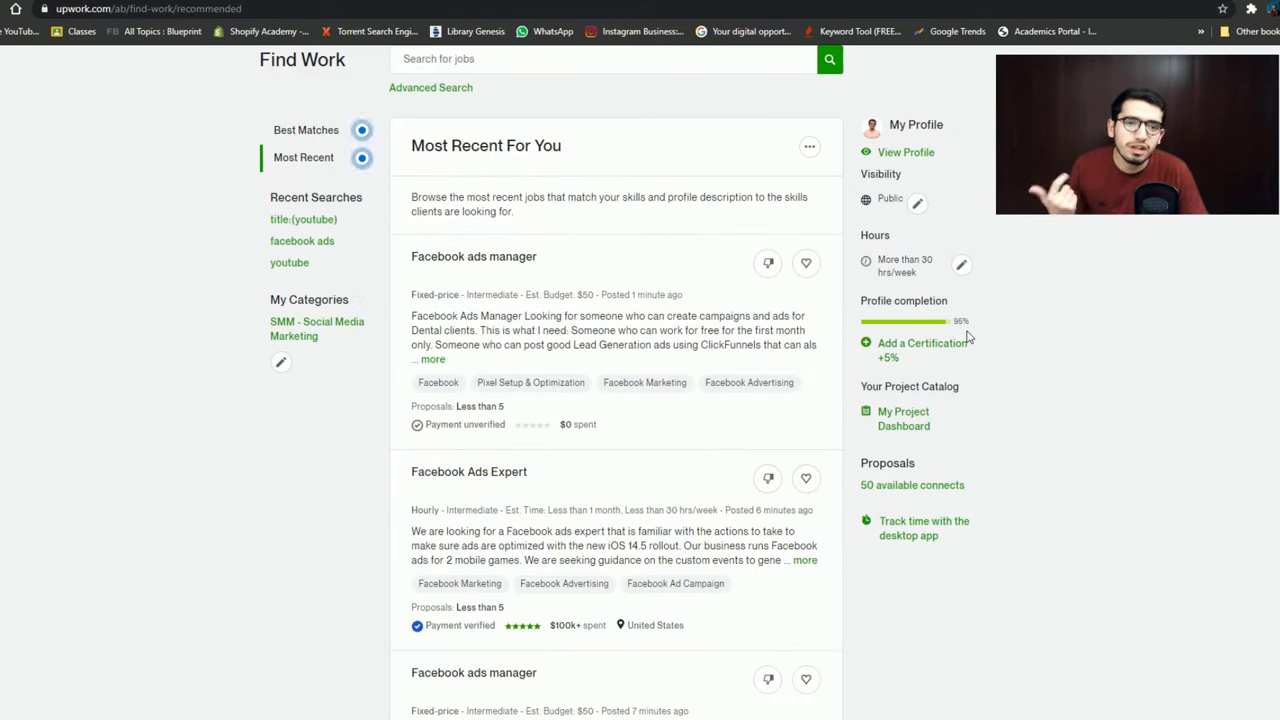
pyautogui.click(921, 343)
pyautogui.scroll(1, 313, 420)
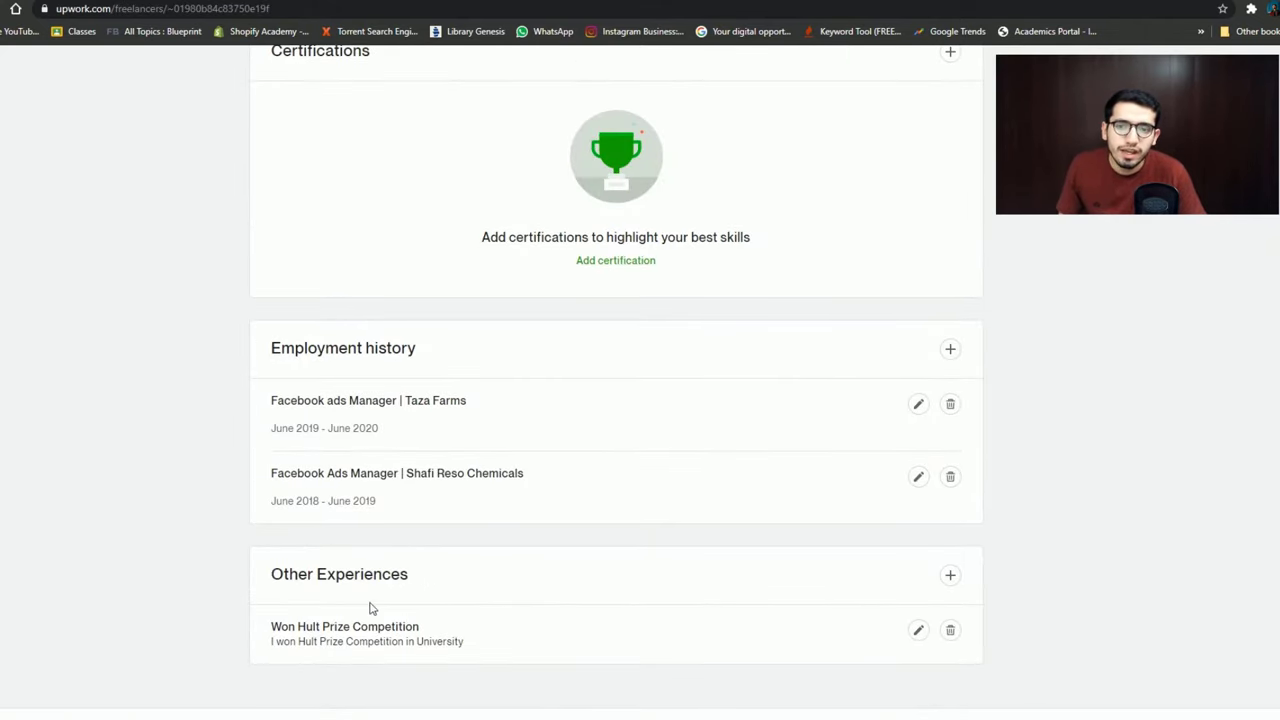
pyautogui.scroll(8, 358, 611)
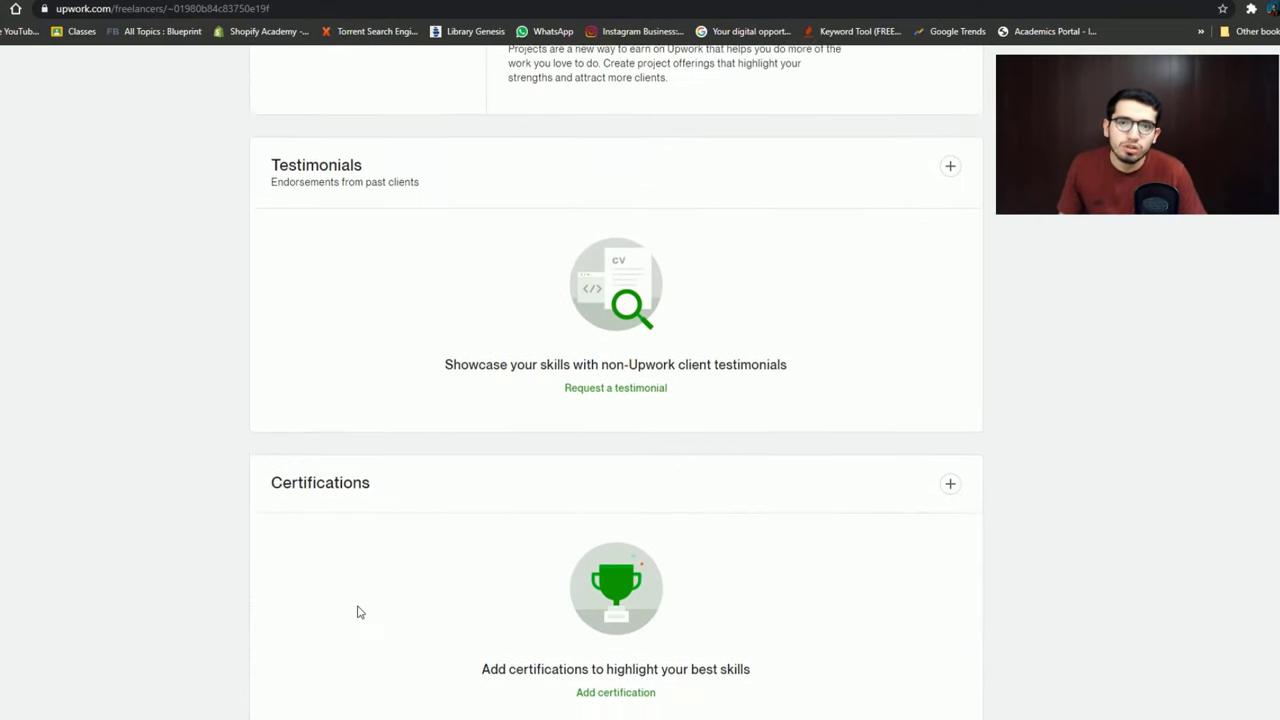
pyautogui.scroll(7, 358, 611)
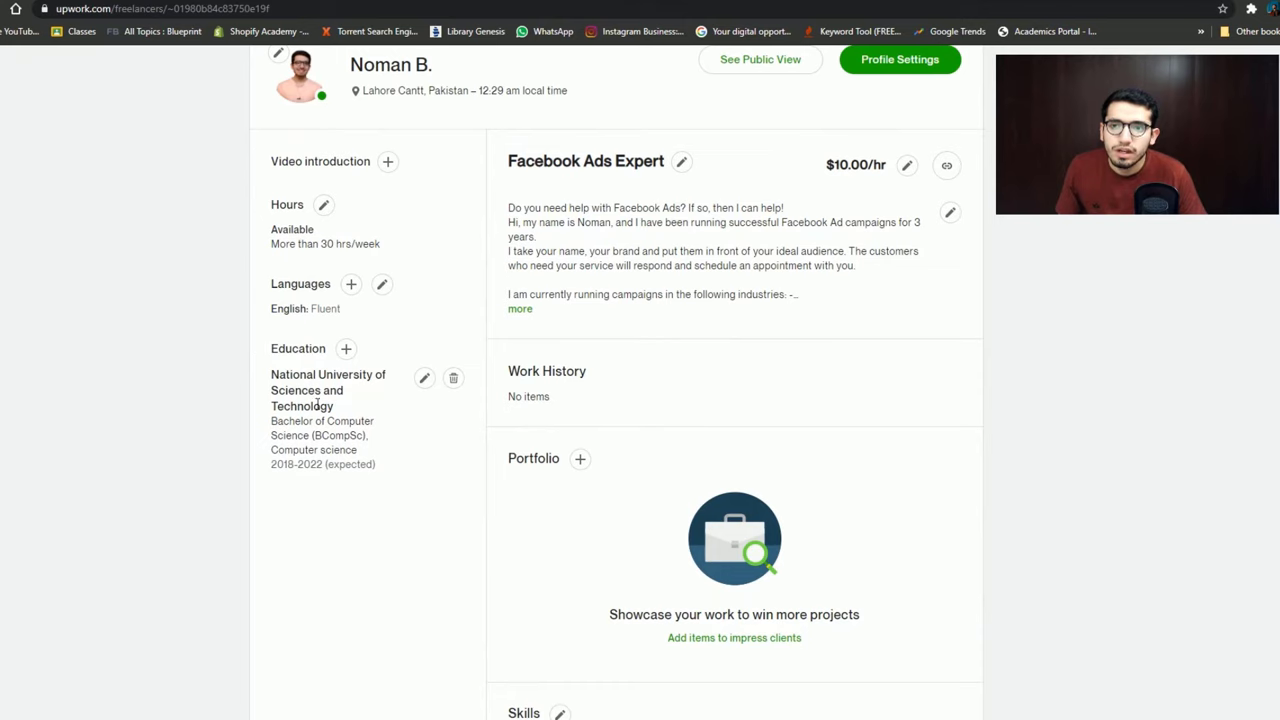
# Add PUCIT as a new education school with an Associate's degree
pyautogui.click(345, 349)
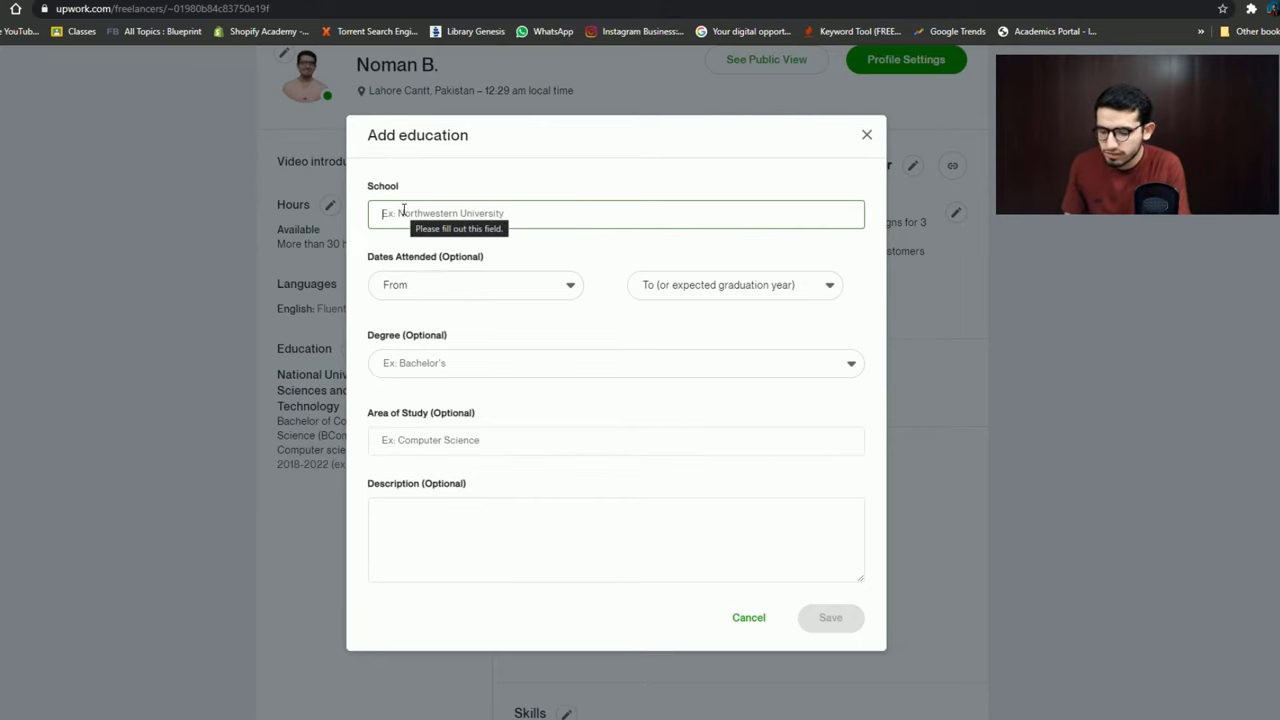
pyautogui.write('pucit')
pyautogui.click(433, 248)
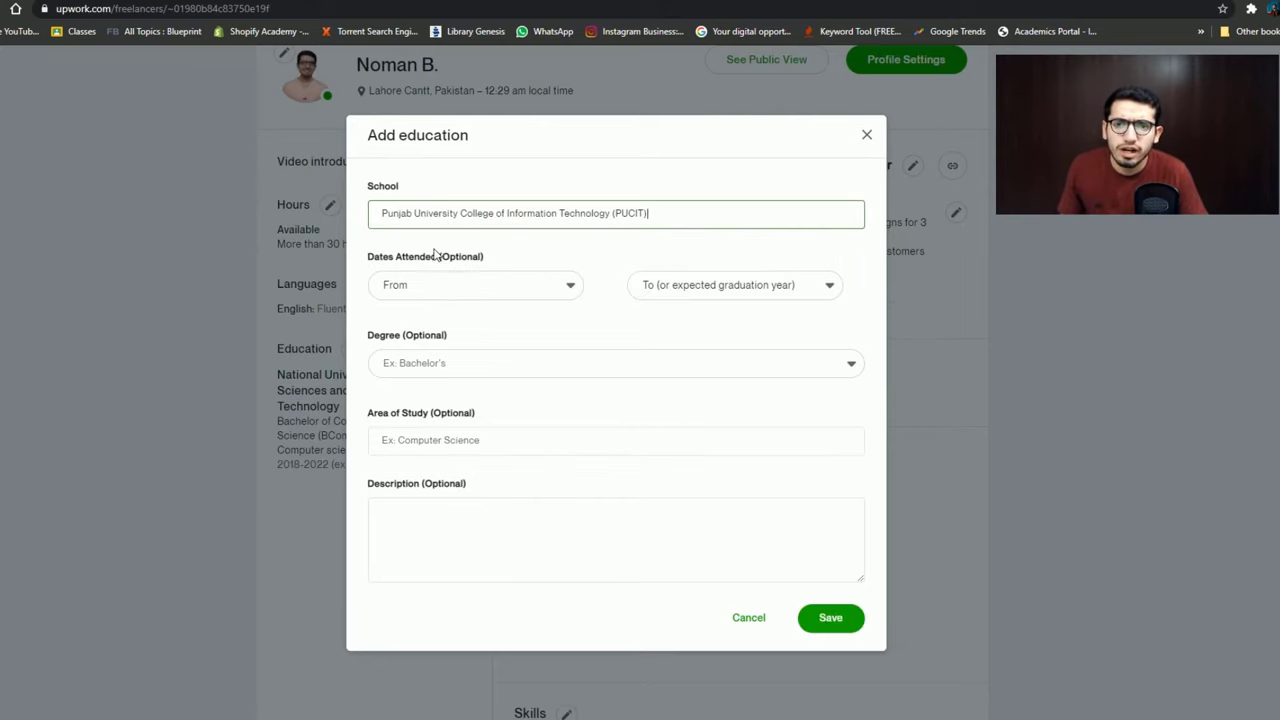
pyautogui.click(429, 364)
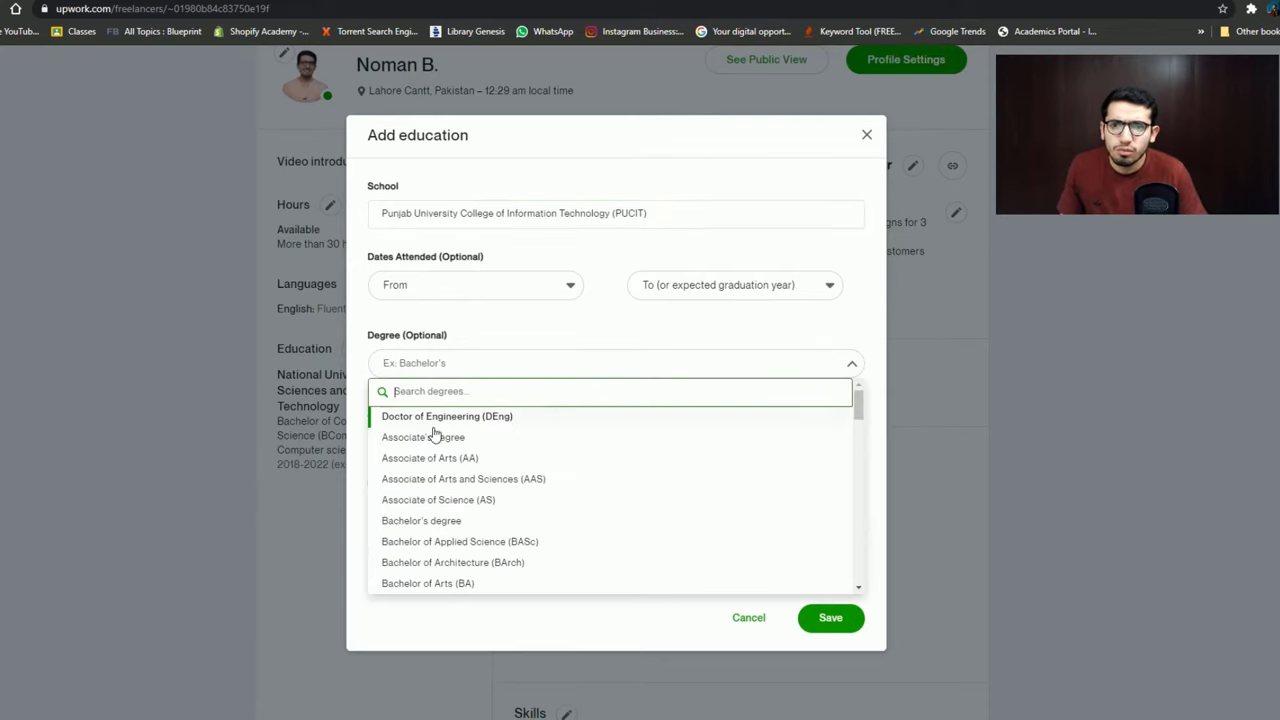
pyautogui.click(425, 440)
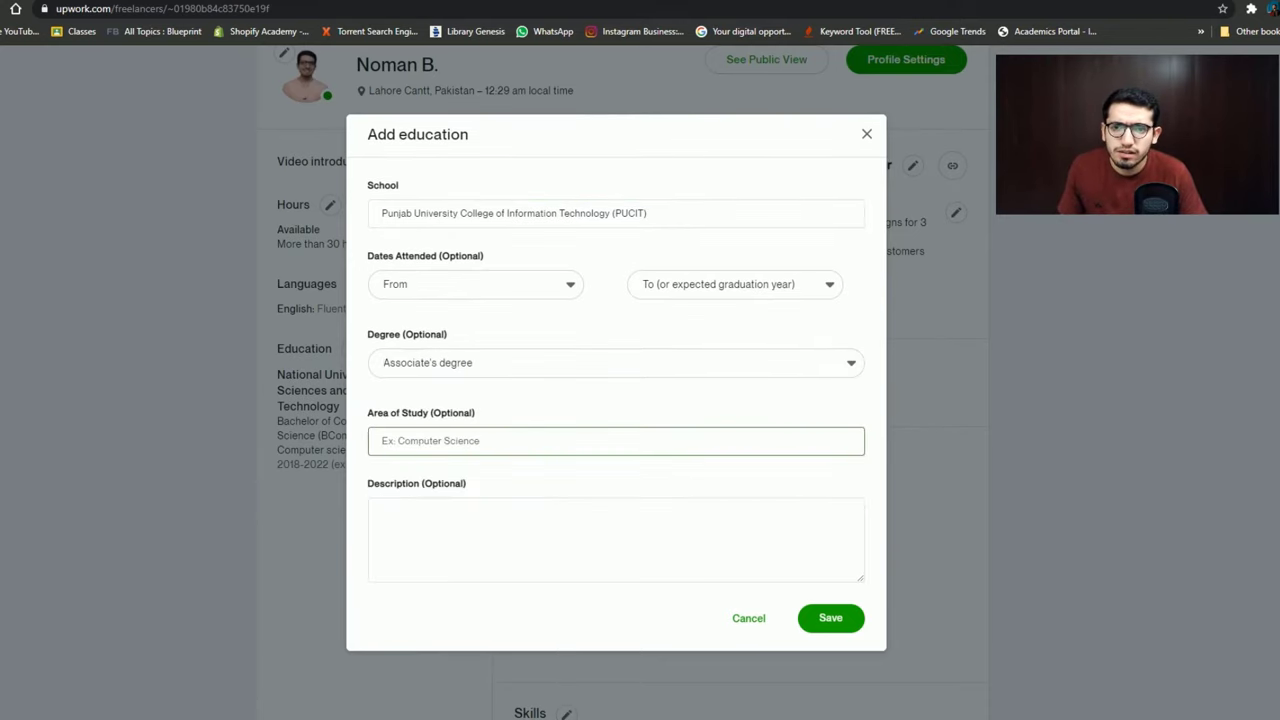
# Set Computer science as the area of study, save the entry, and return to the job feed
pyautogui.write('computer science')
pyautogui.click(440, 469)
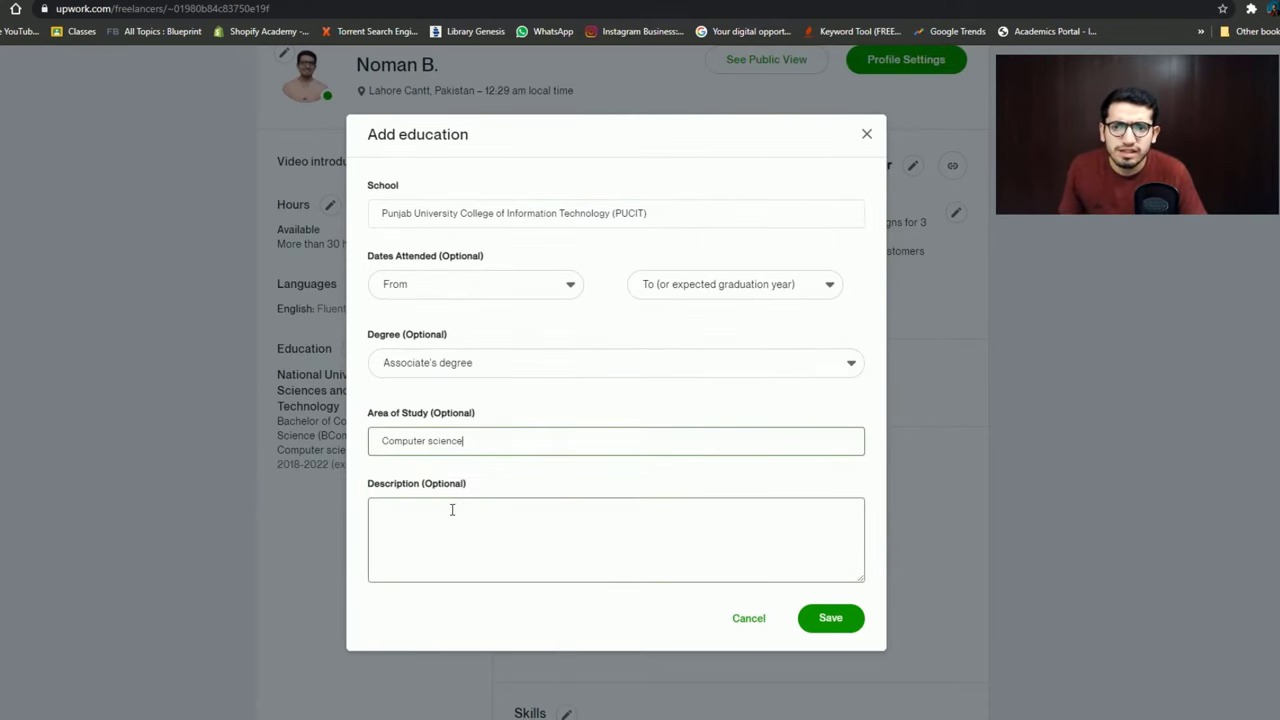
pyautogui.click(398, 287)
pyautogui.click(567, 282)
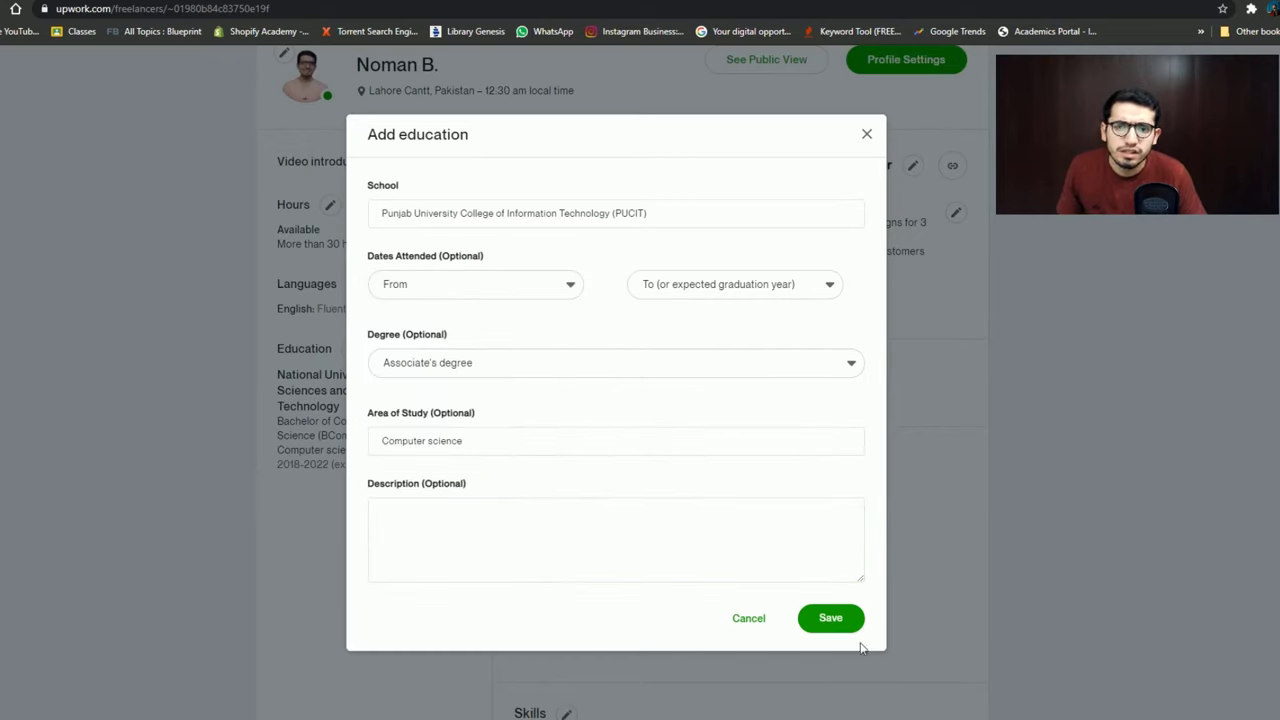
pyautogui.click(831, 619)
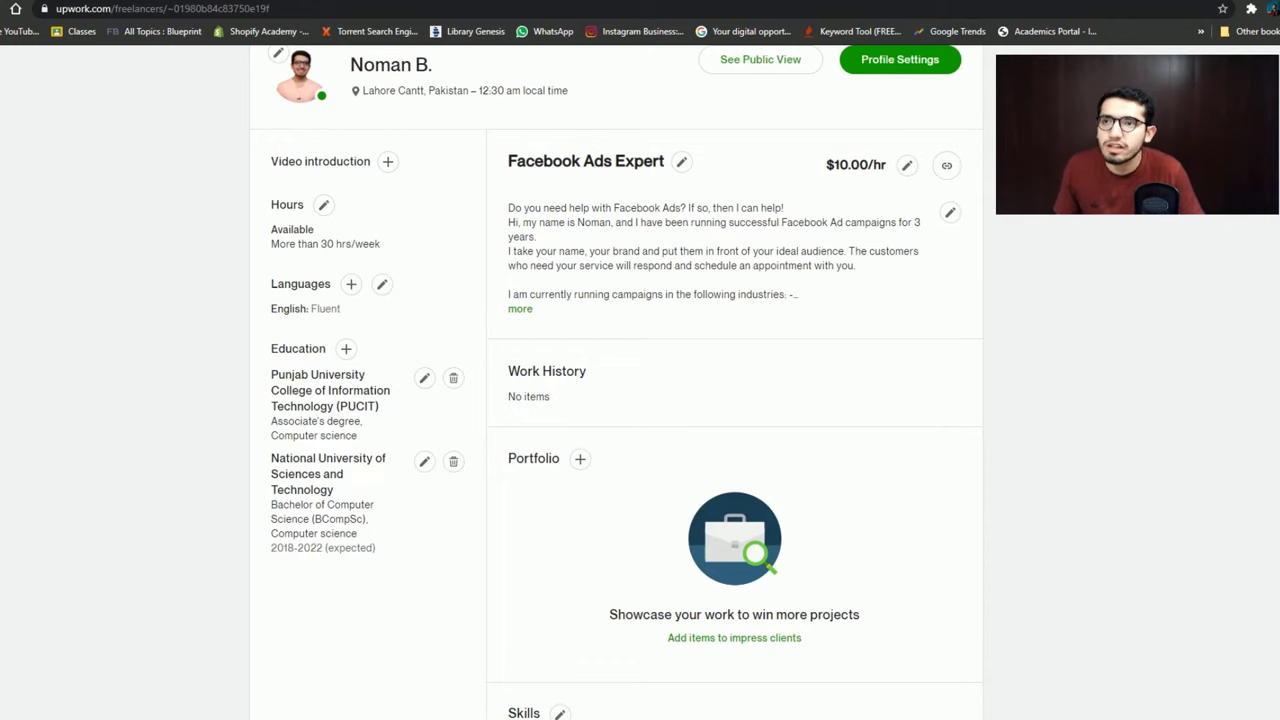
pyautogui.click(140, 2)
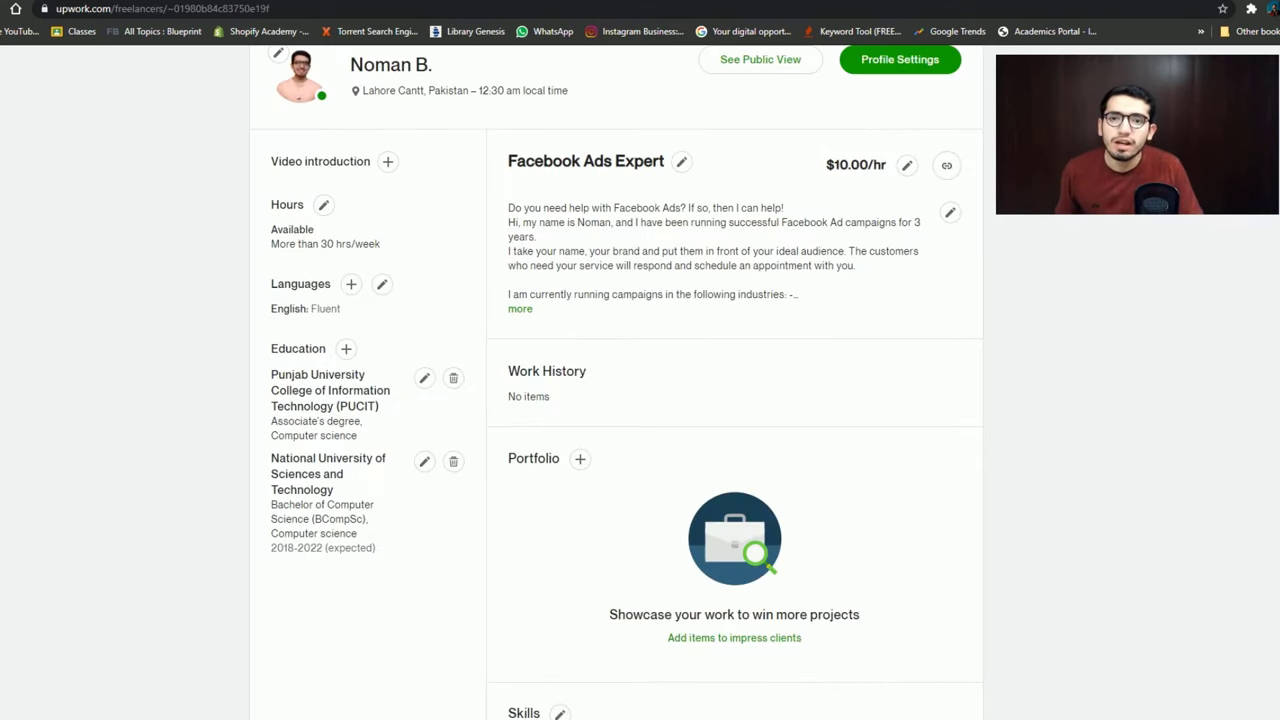
pyautogui.scroll(-2, 577, 380)
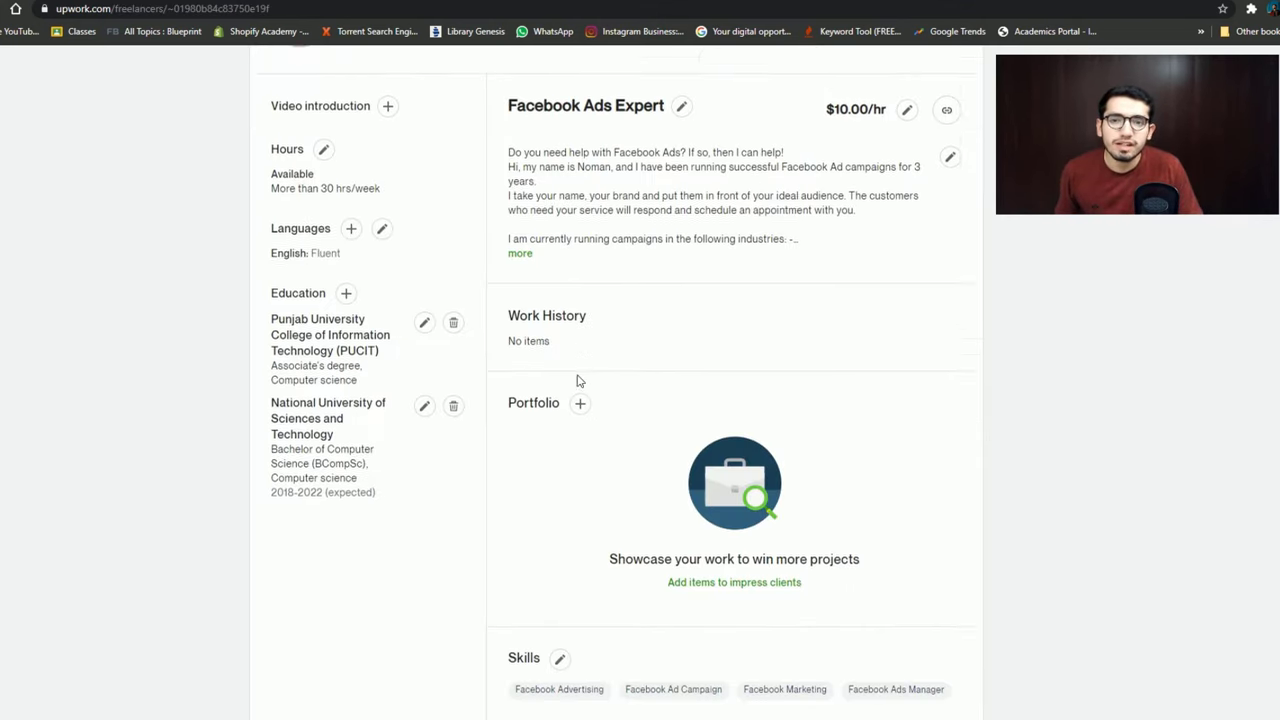
pyautogui.scroll(-5, 540, 464)
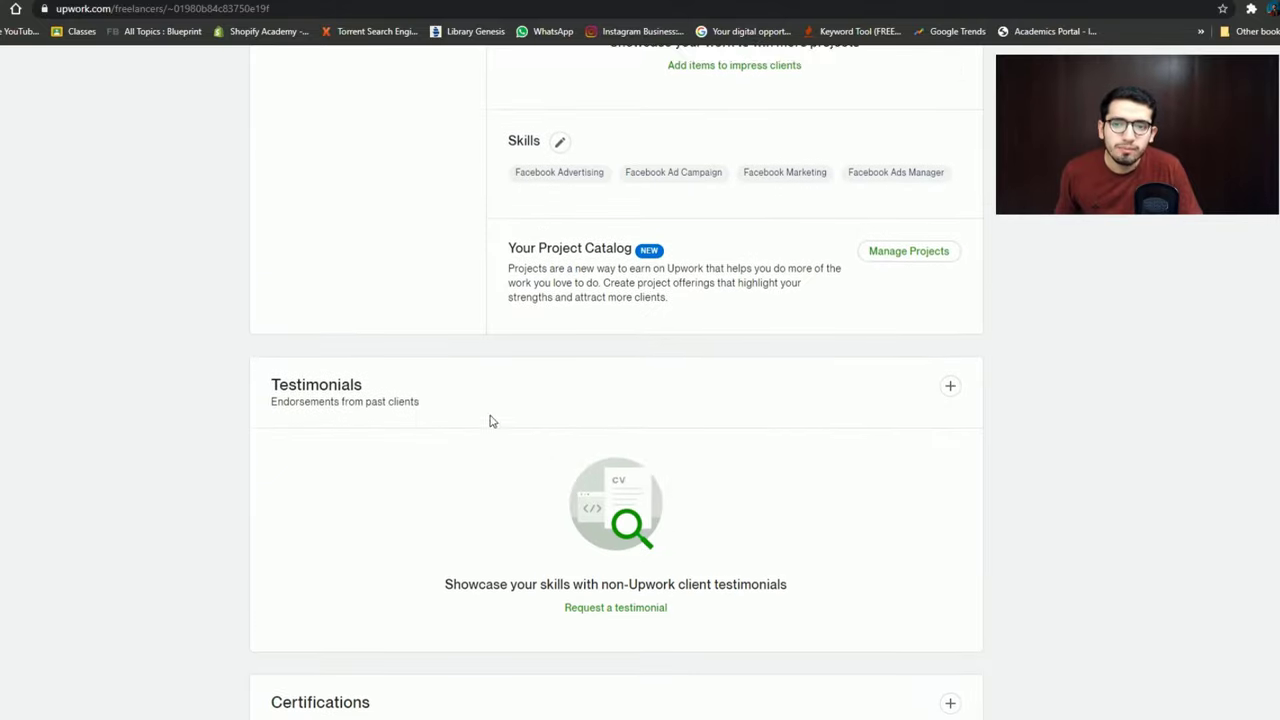
pyautogui.scroll(-3, 355, 401)
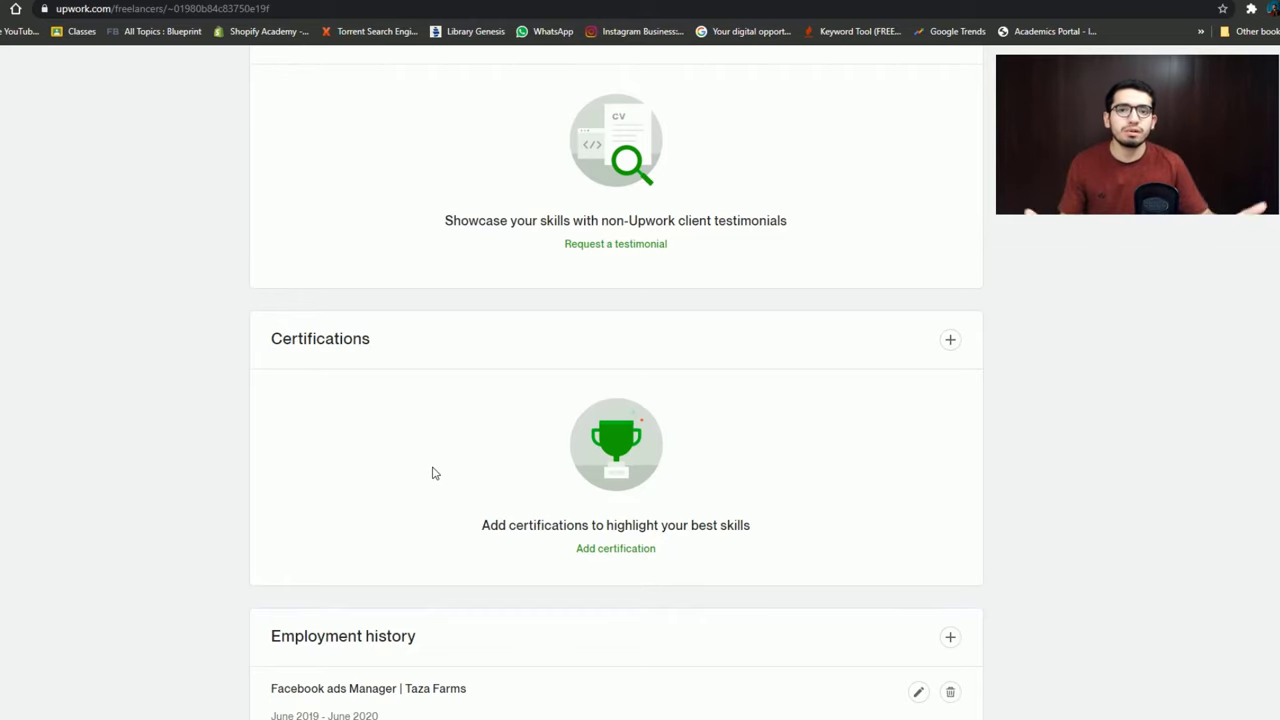
pyautogui.scroll(1, 433, 473)
pyautogui.scroll(-2, 433, 473)
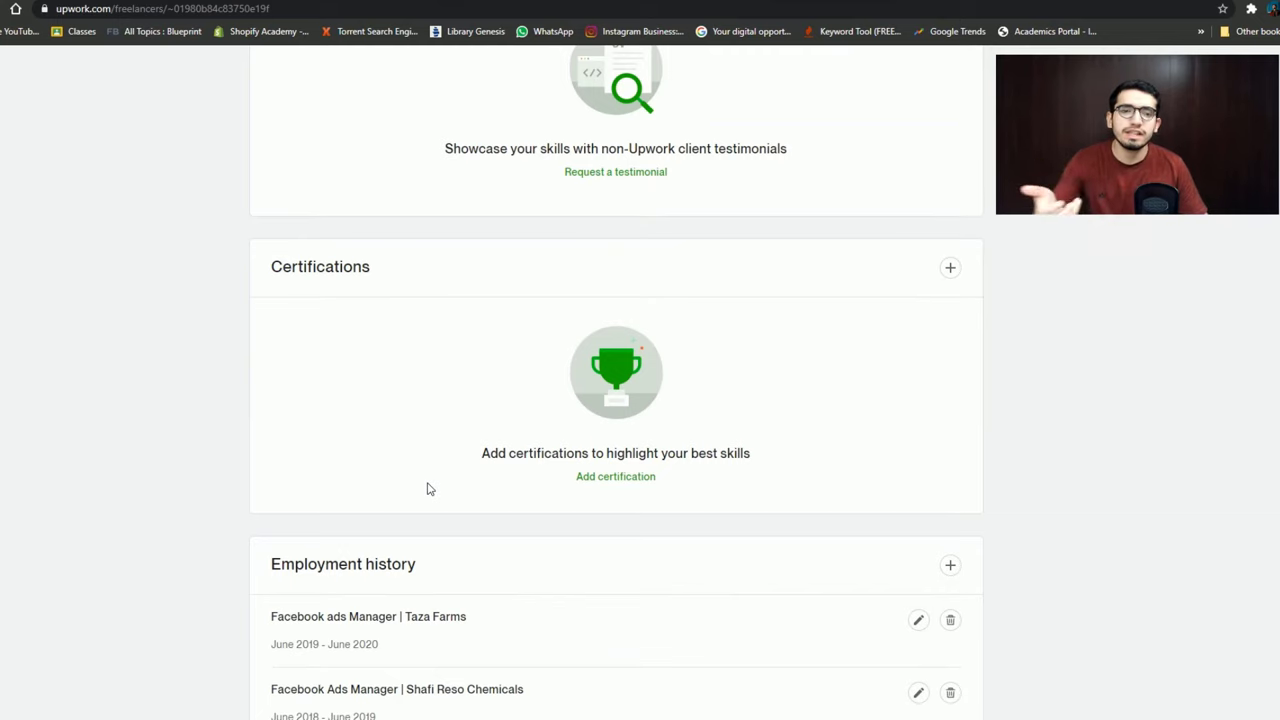
pyautogui.scroll(-1, 432, 512)
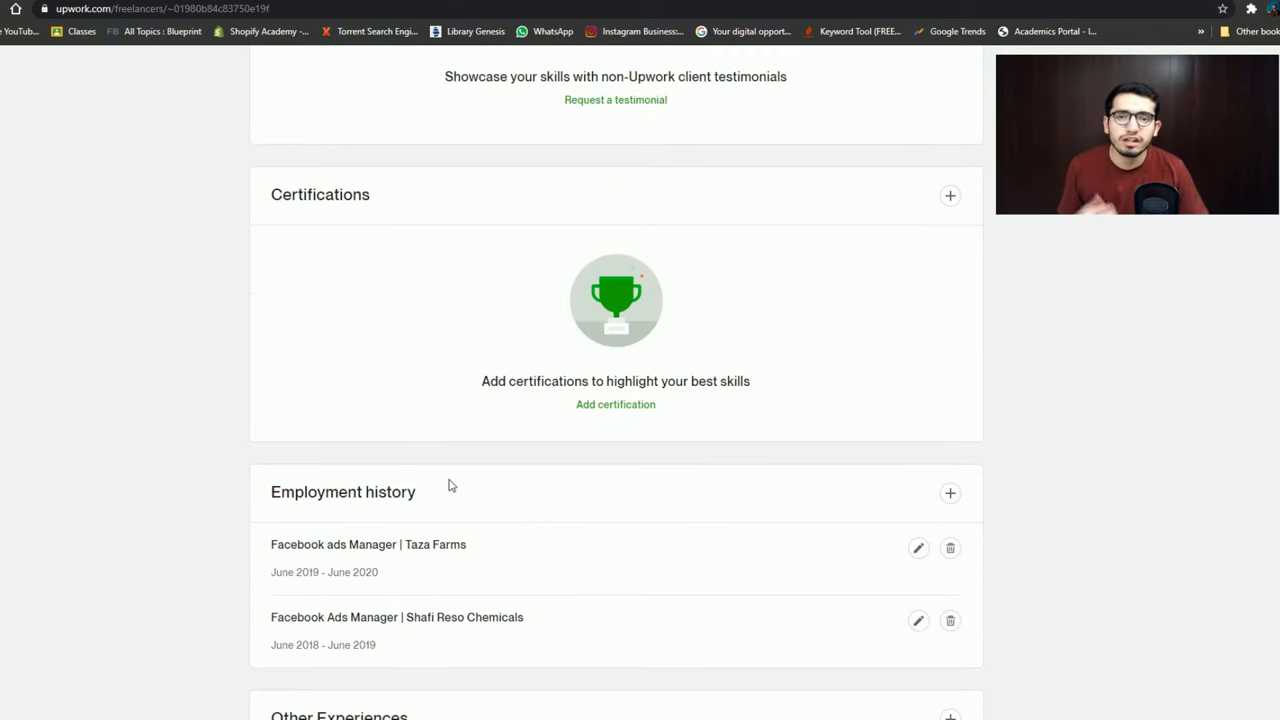
pyautogui.scroll(10, 436, 488)
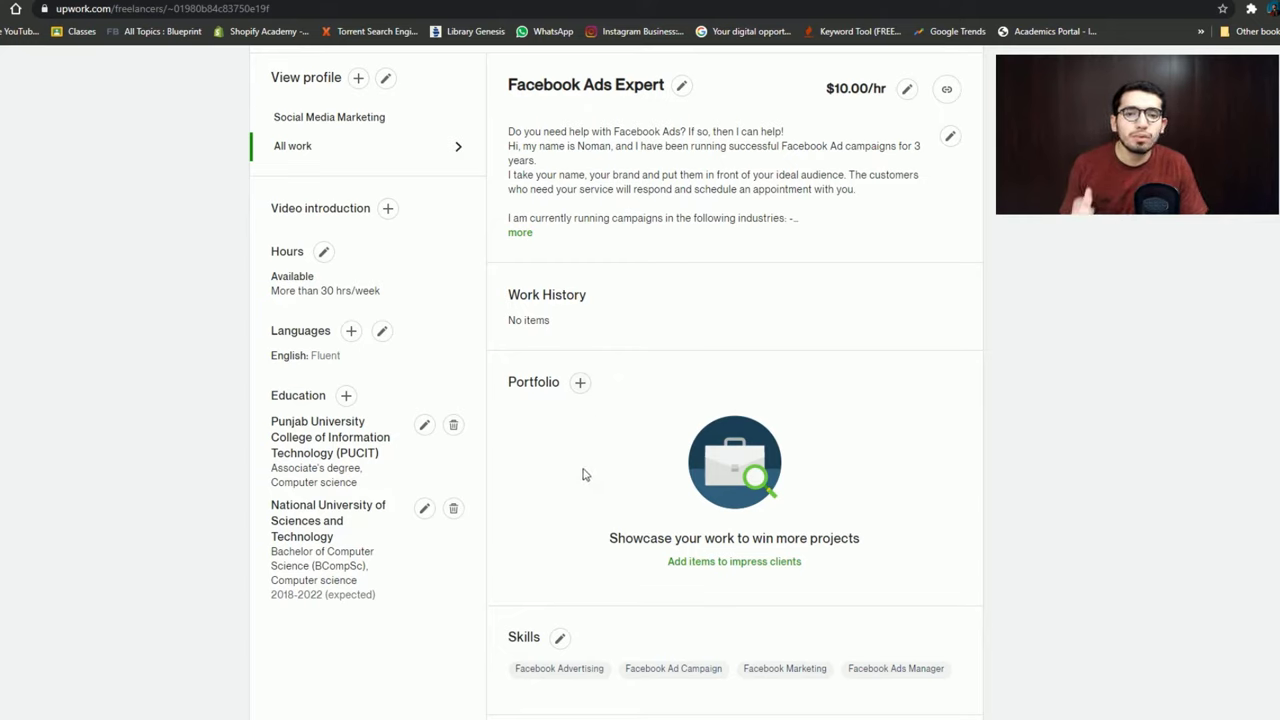
# Start a portfolio project titled 'facebook ads' and continue to template selection
pyautogui.click(578, 385)
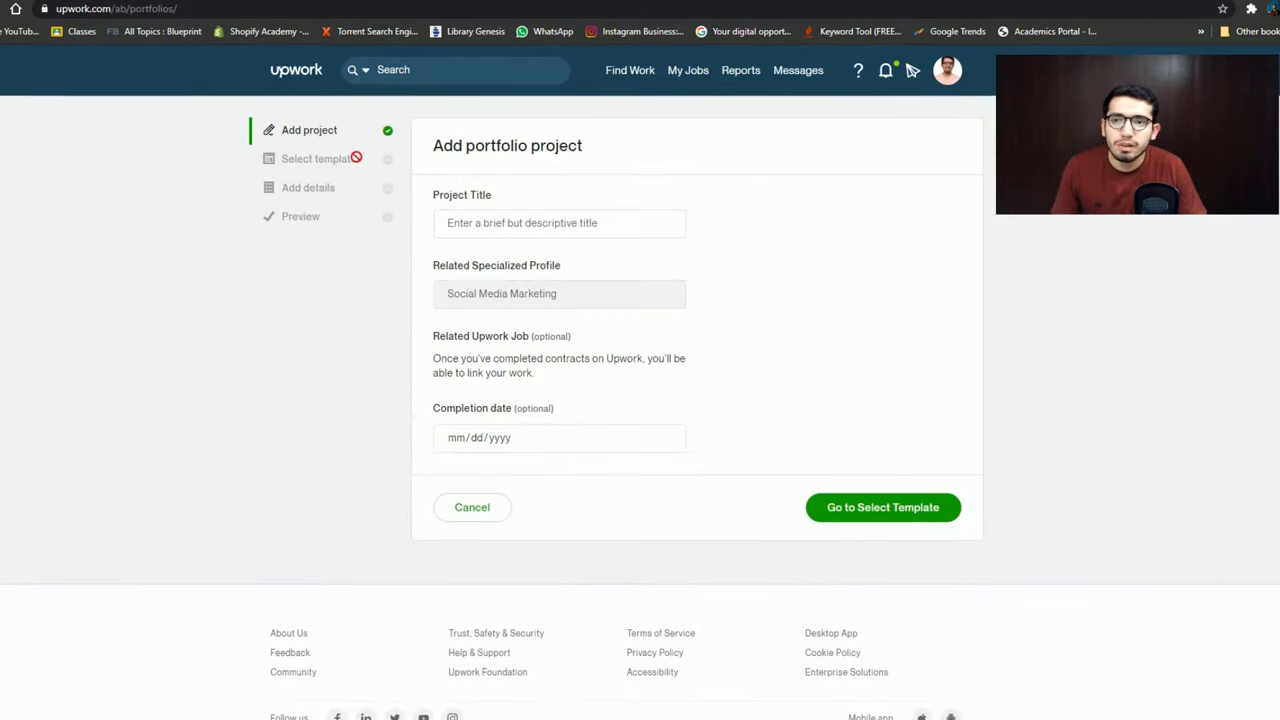
pyautogui.click(488, 221)
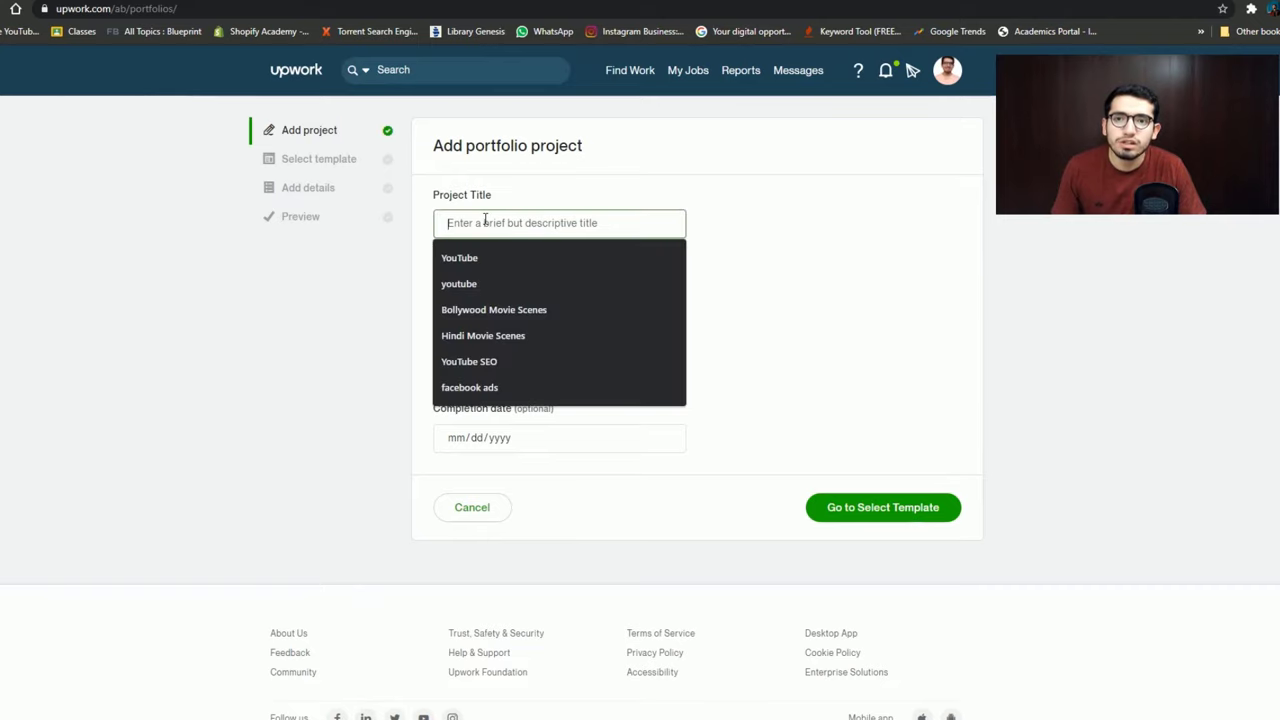
pyautogui.write('face')
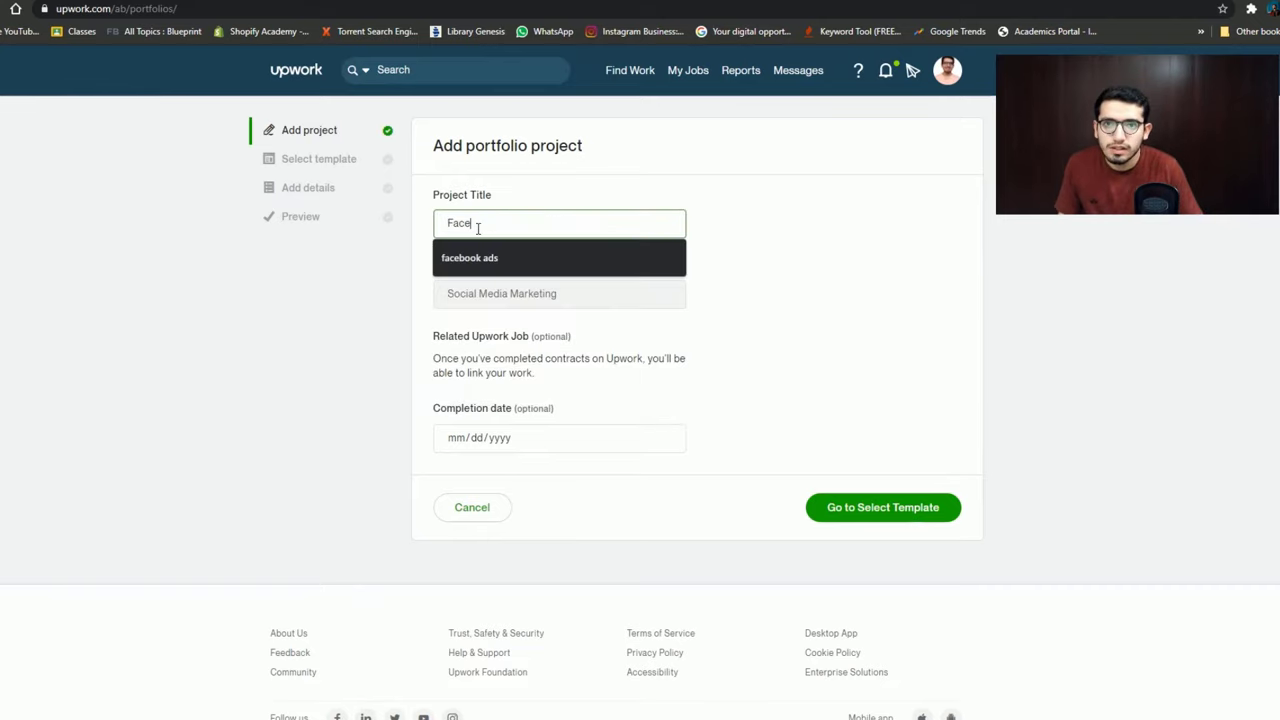
pyautogui.click(488, 258)
pyautogui.click(511, 440)
pyautogui.click(474, 318)
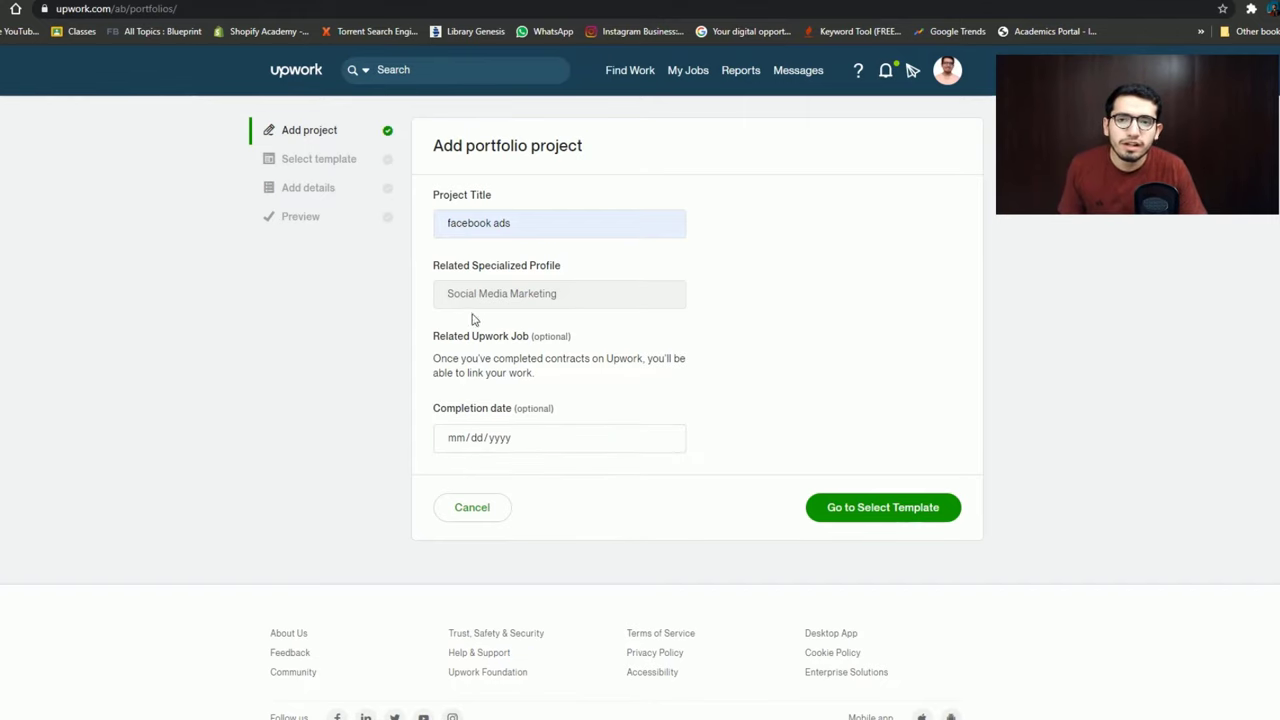
pyautogui.click(900, 509)
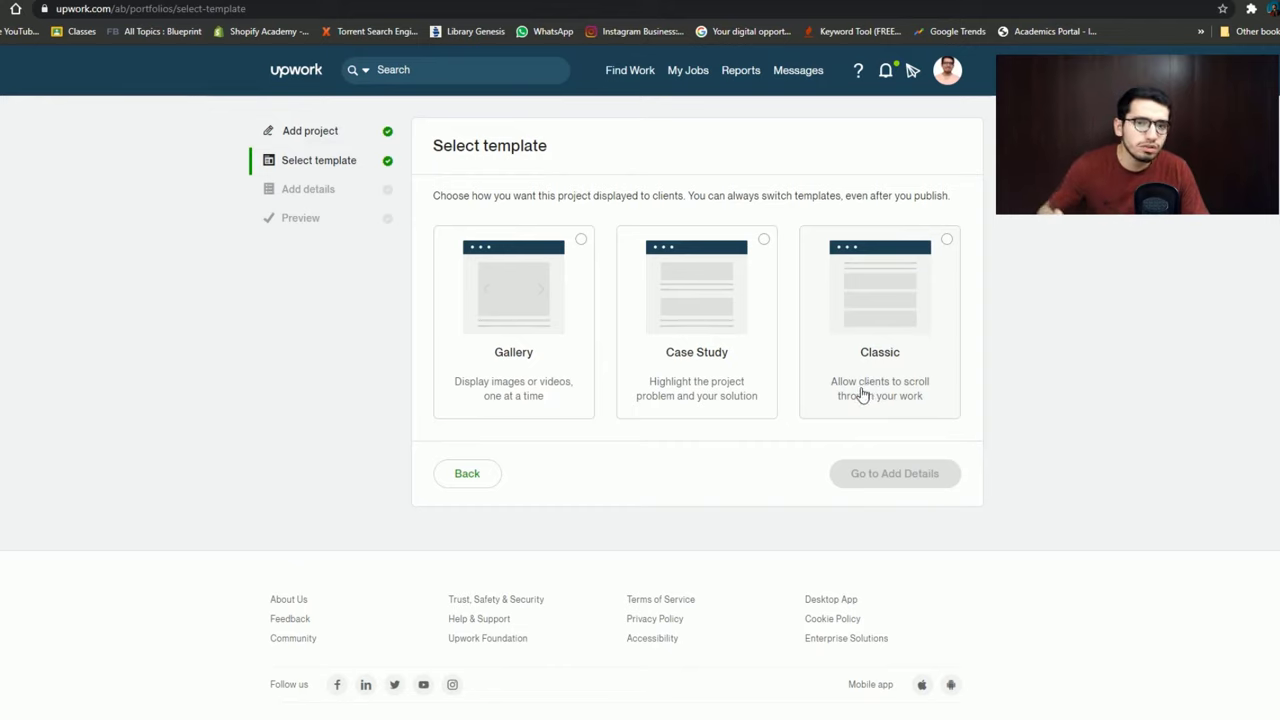
# Choose the Gallery template for the facebook ads project and scroll through the Add details form
pyautogui.click(535, 328)
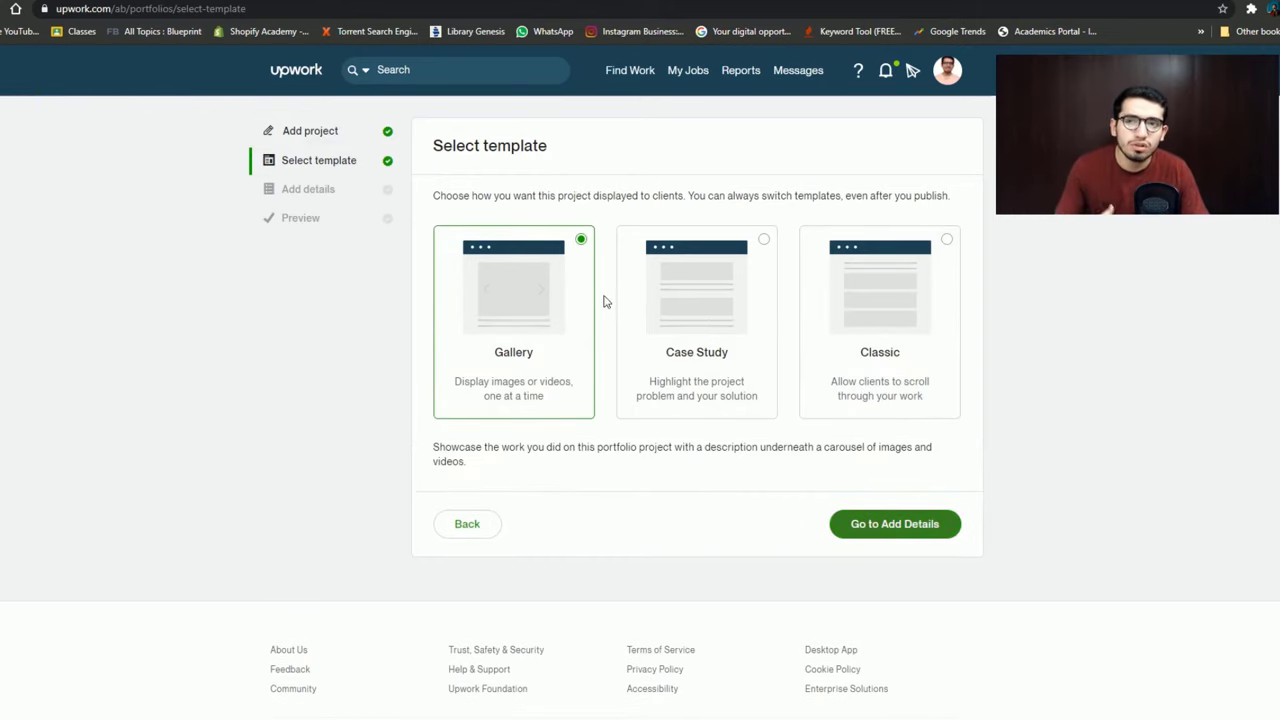
pyautogui.scroll(-1, 519, 371)
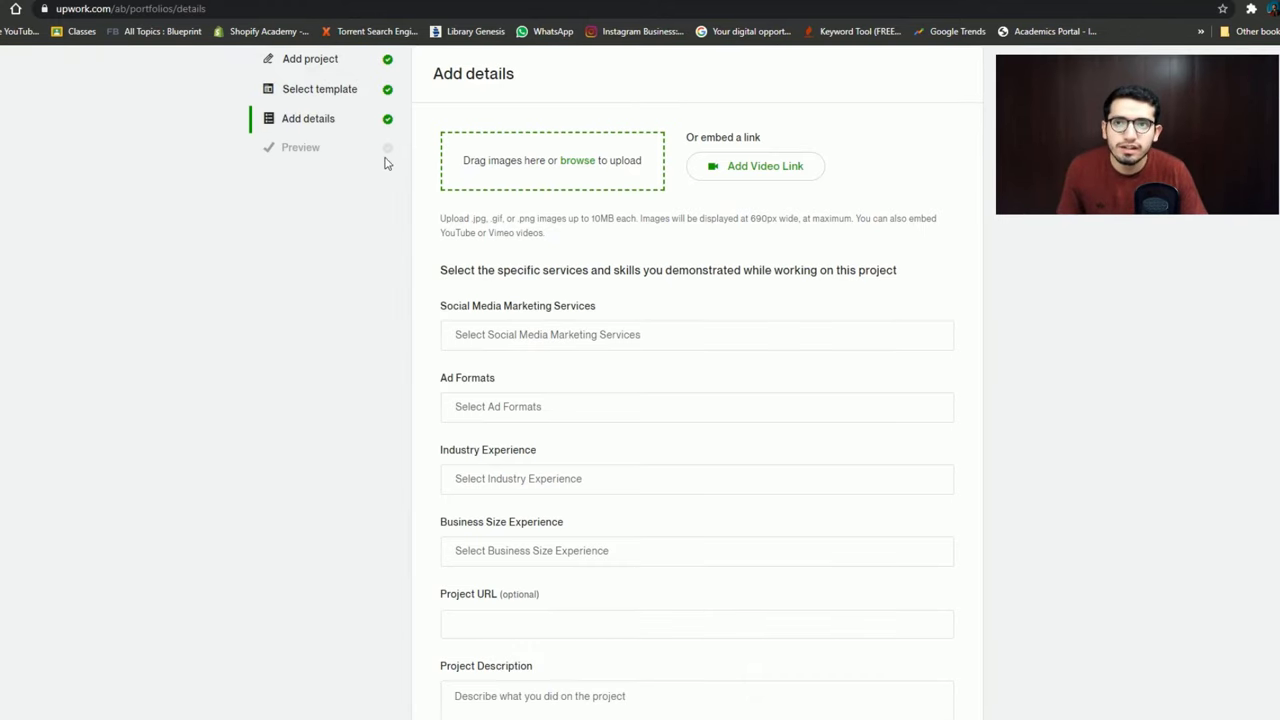
pyautogui.scroll(-3, 563, 360)
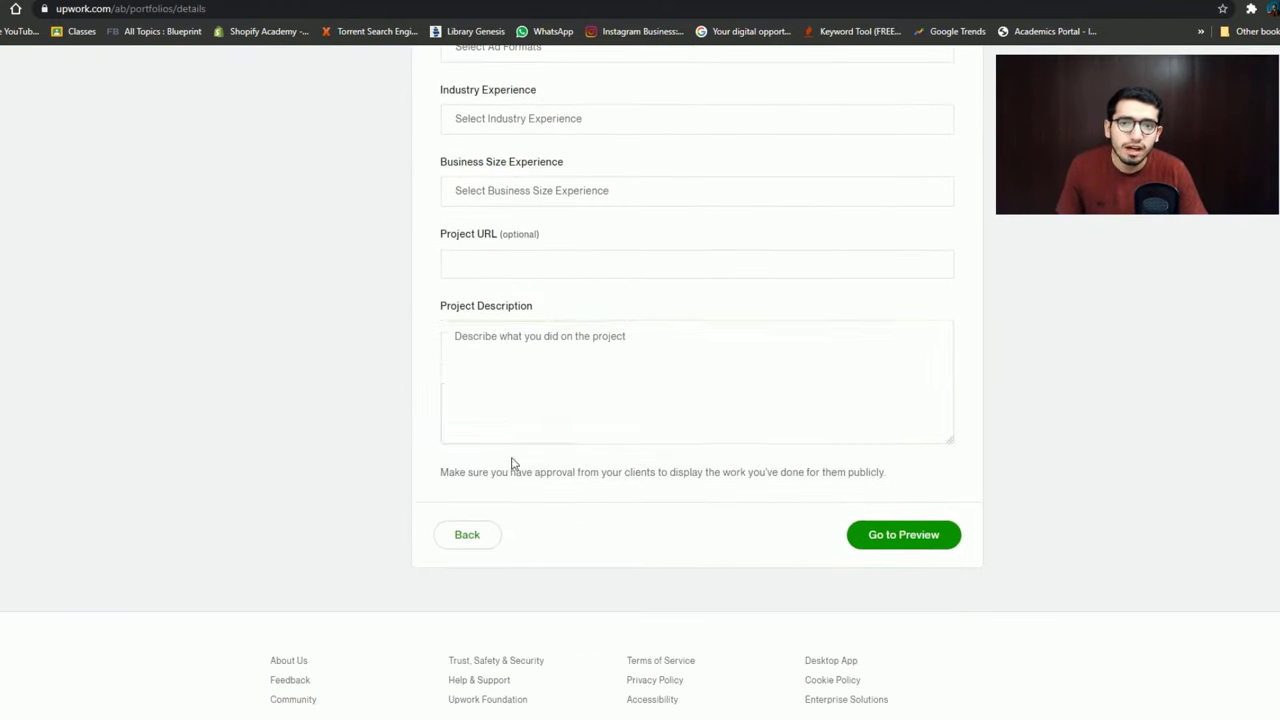
pyautogui.scroll(2, 491, 210)
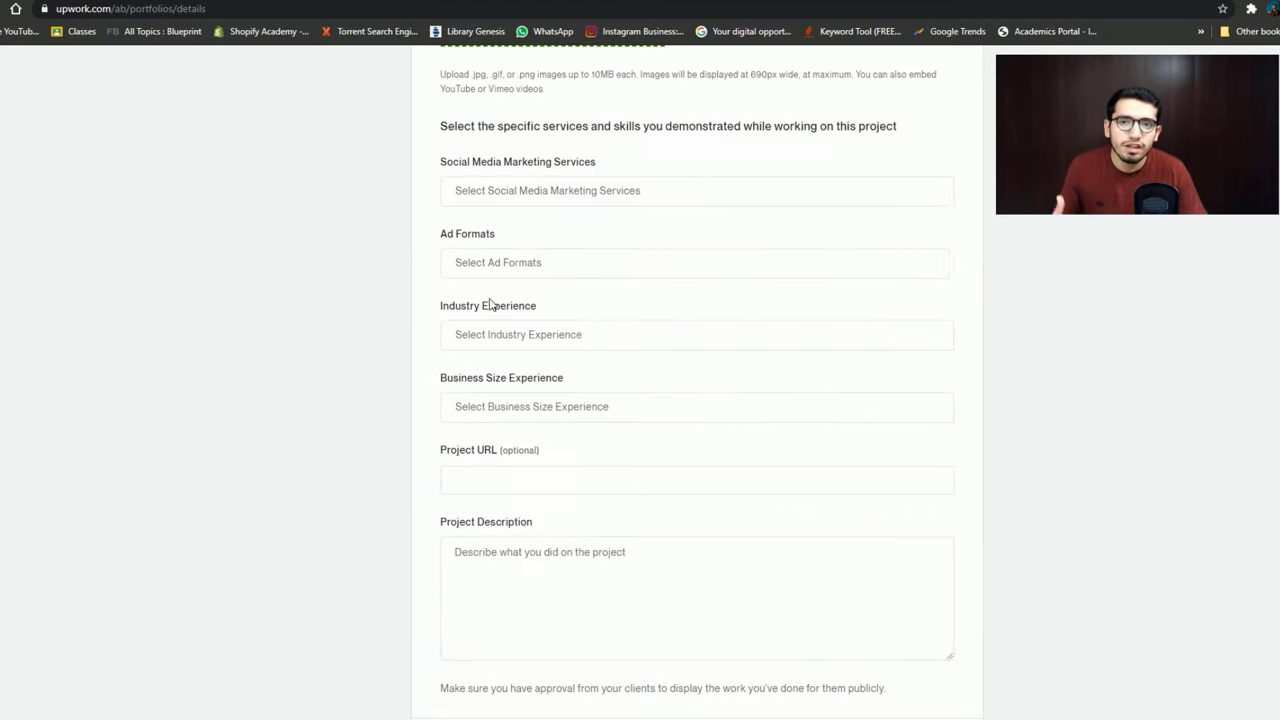
pyautogui.scroll(2, 490, 305)
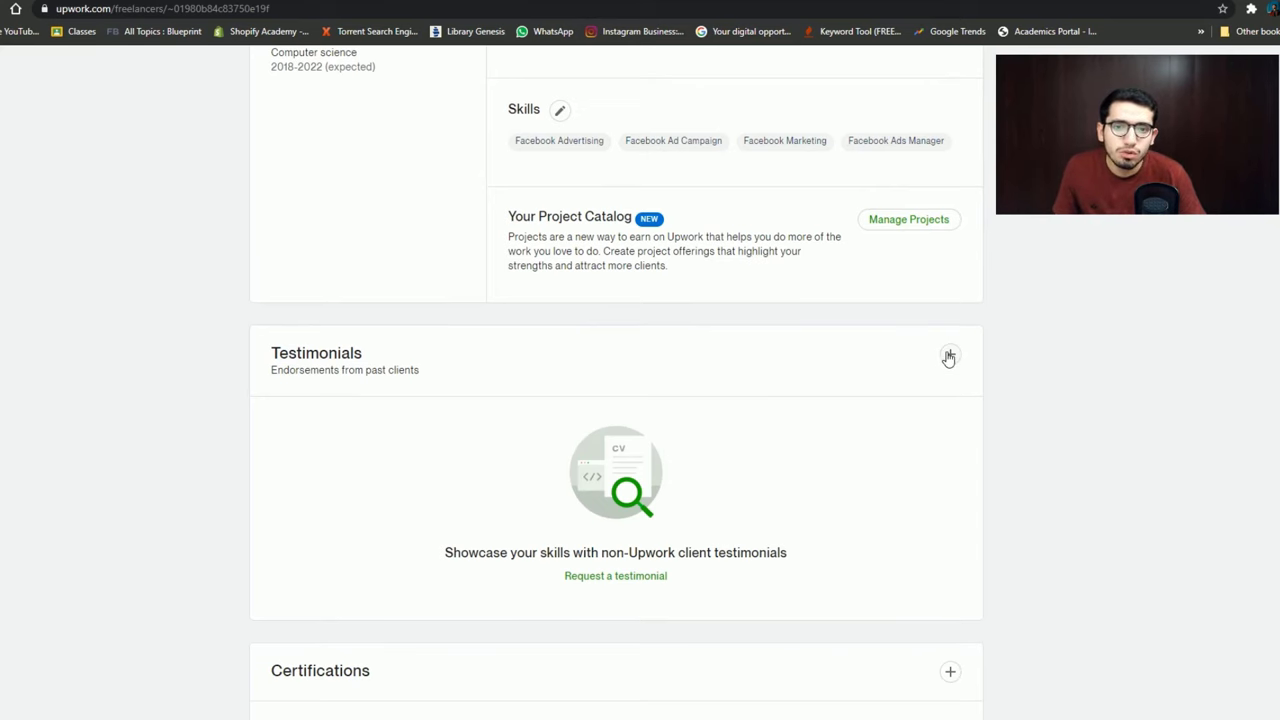
pyautogui.click(946, 356)
pyautogui.click(398, 290)
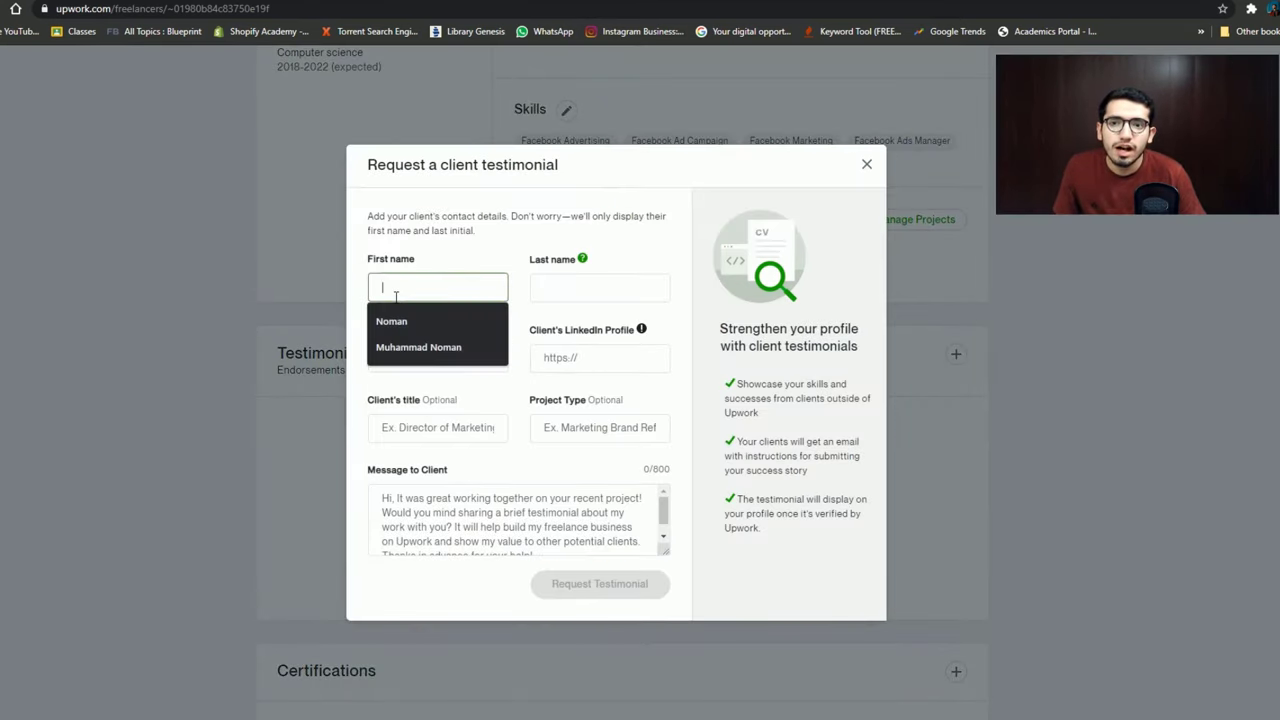
pyautogui.click(506, 255)
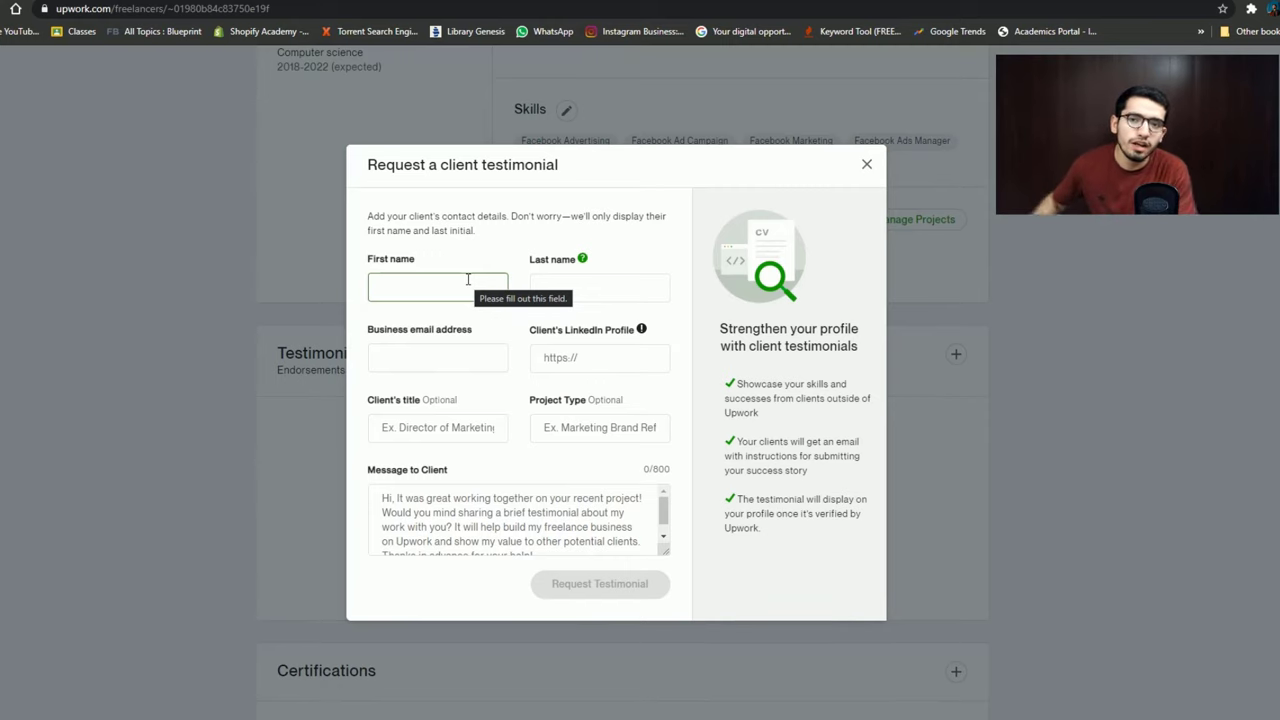
pyautogui.click(426, 352)
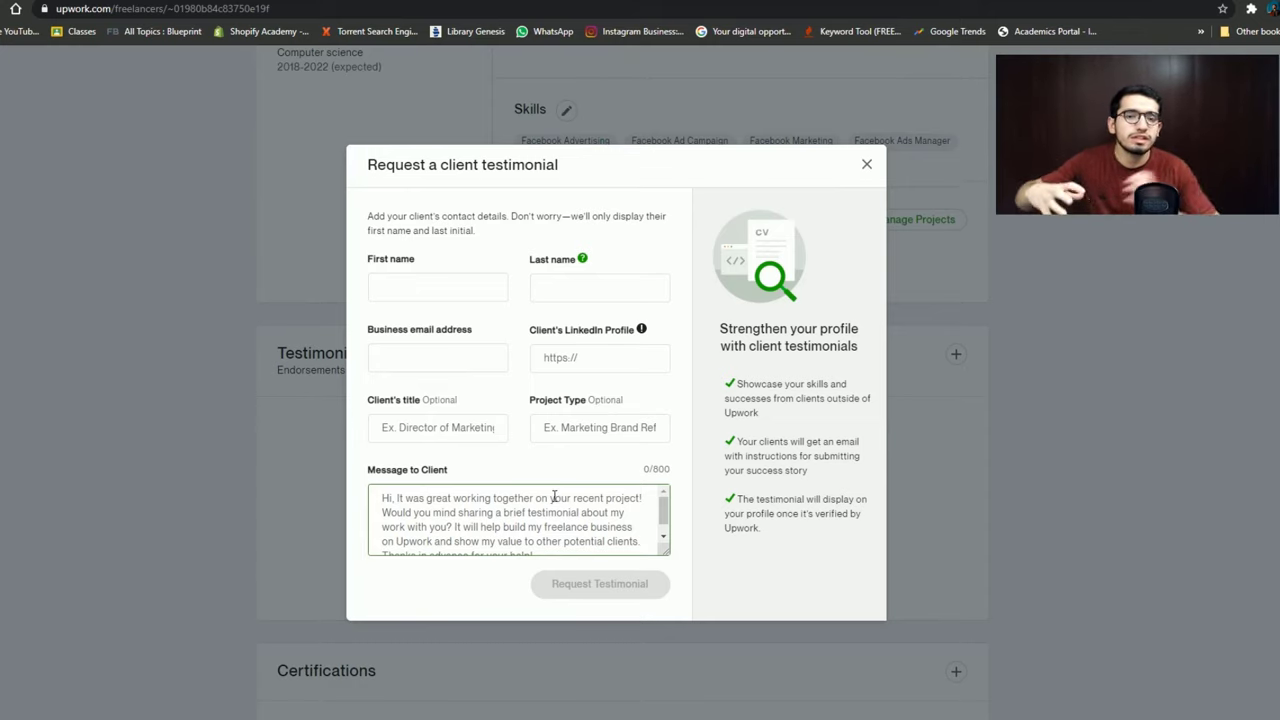
pyautogui.click(866, 168)
pyautogui.scroll(-3, 866, 170)
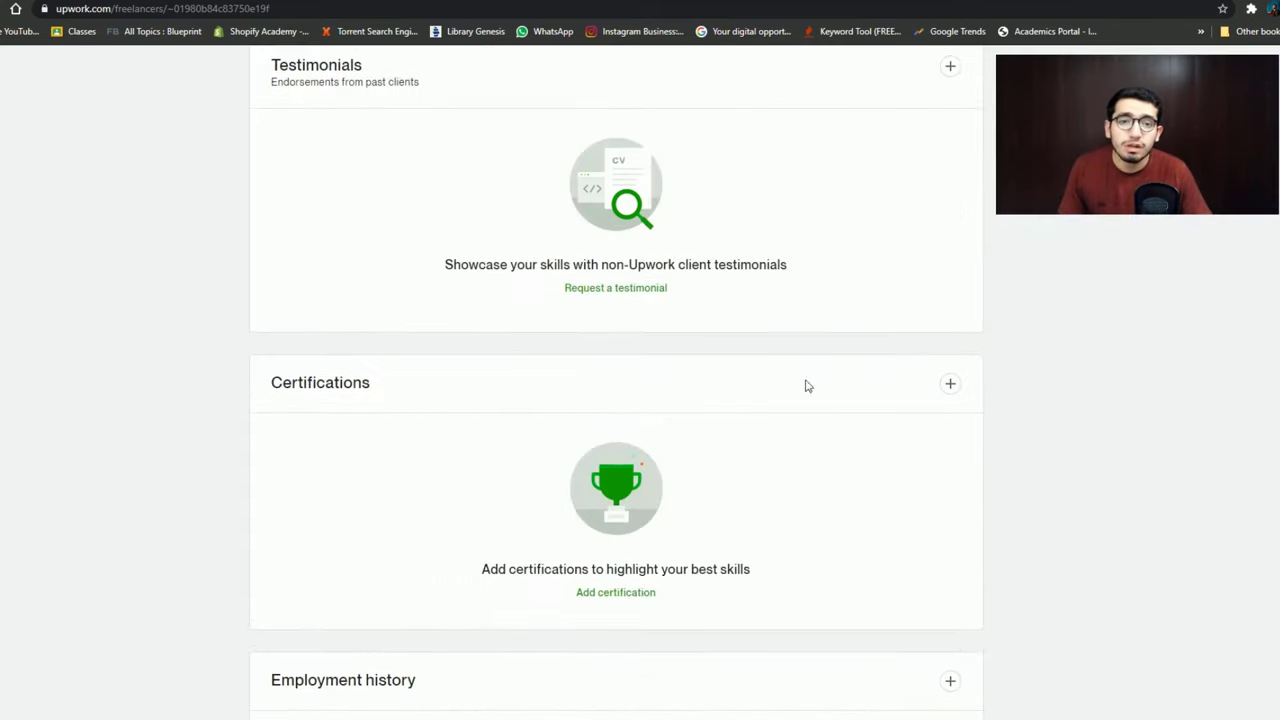
# Open Add certification, choose Associate Android Developer, then reopen the certification list
pyautogui.click(944, 386)
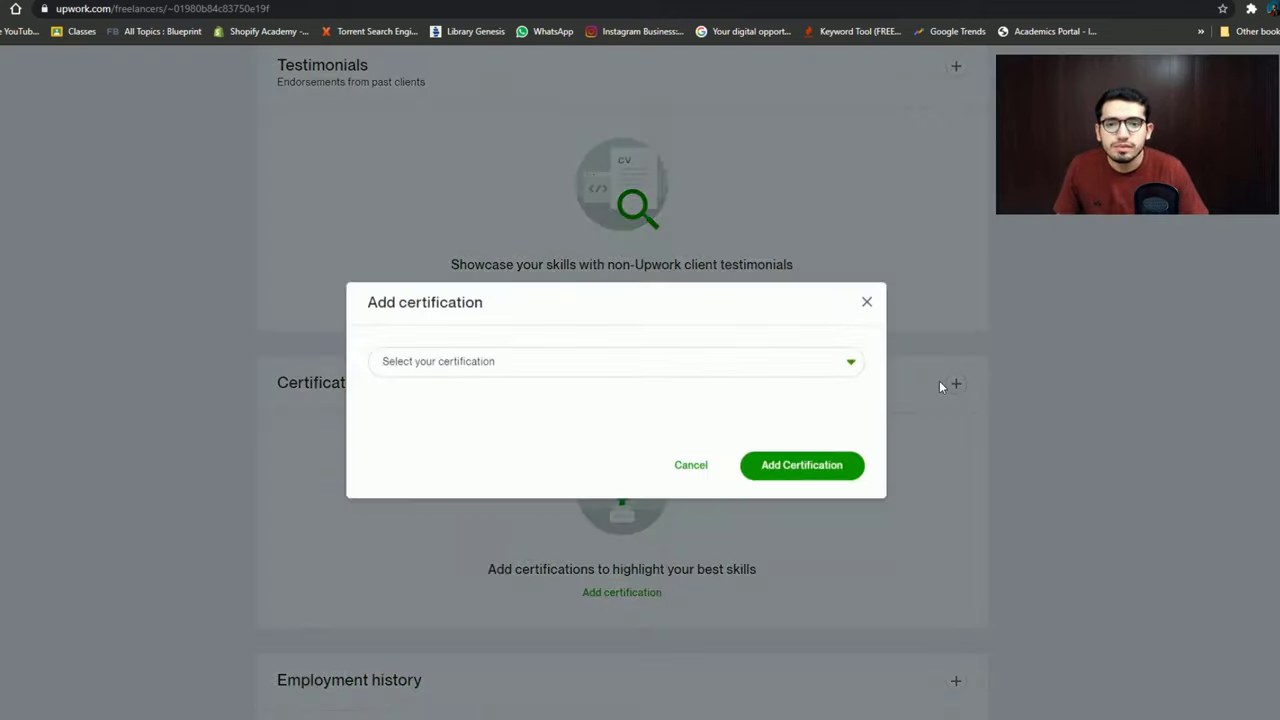
pyautogui.click(491, 360)
pyautogui.scroll(-6, 491, 463)
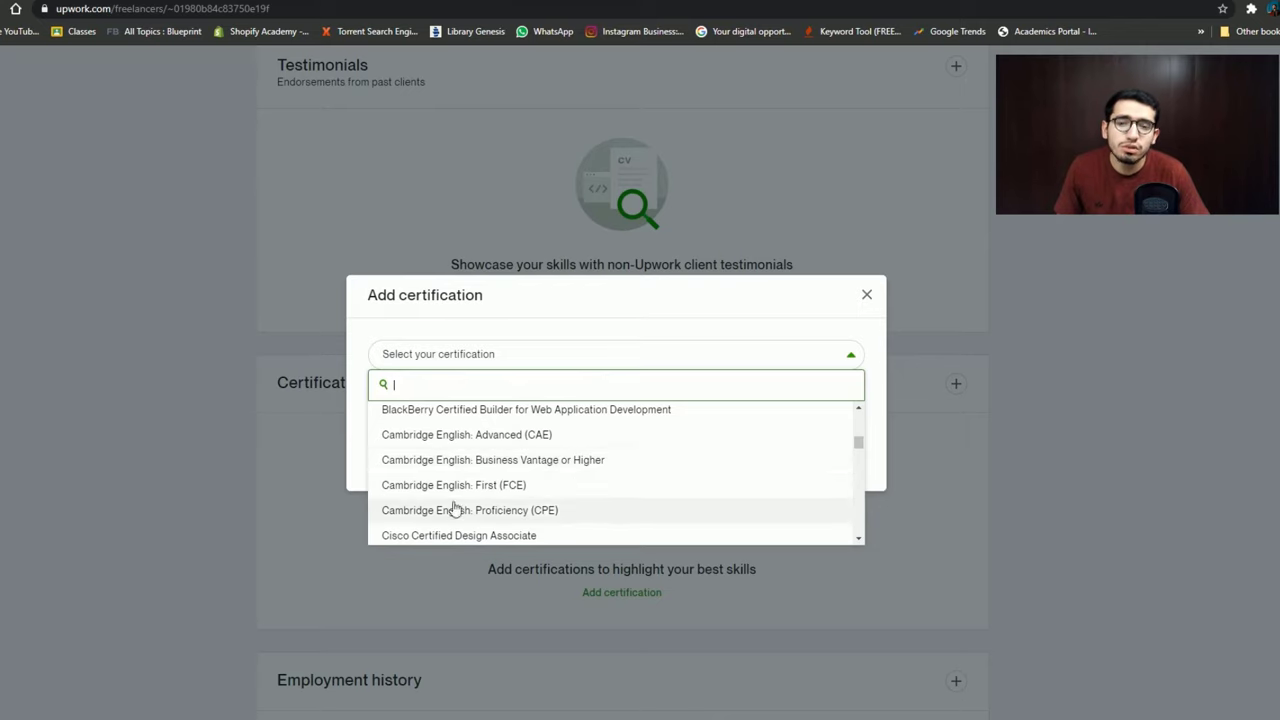
pyautogui.scroll(1, 488, 490)
pyautogui.scroll(8, 490, 487)
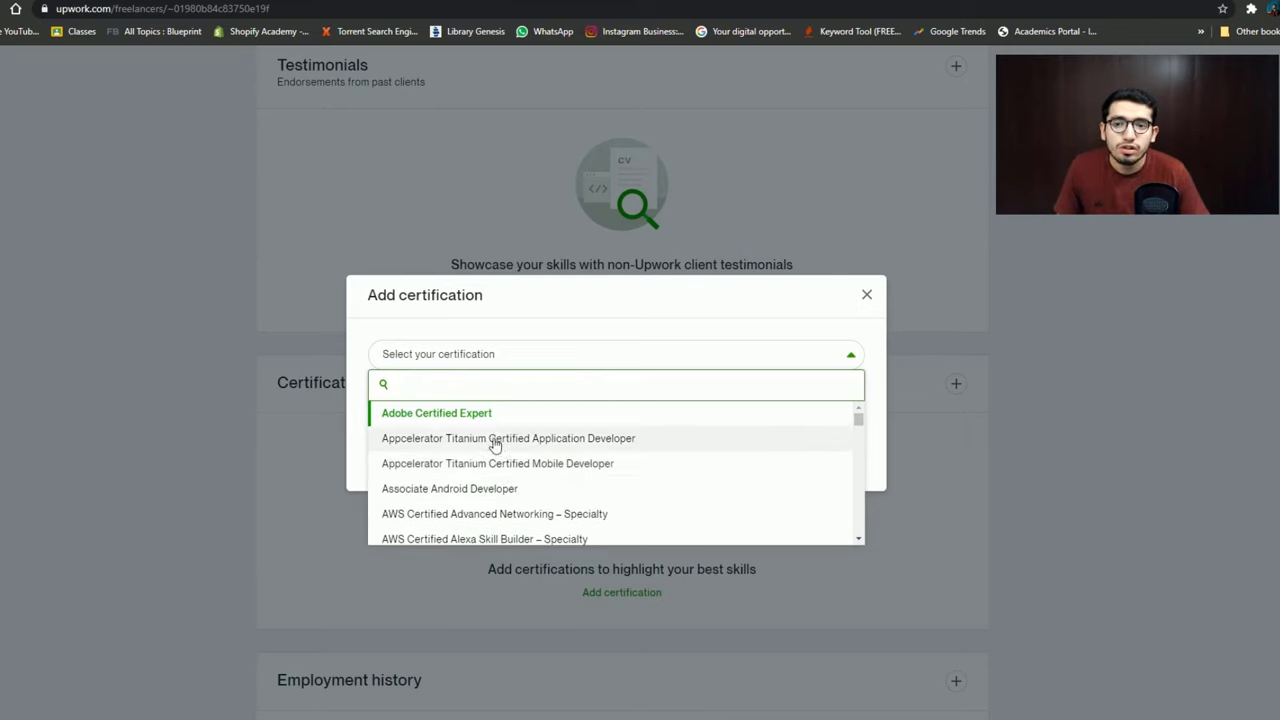
pyautogui.click(463, 490)
pyautogui.click(408, 437)
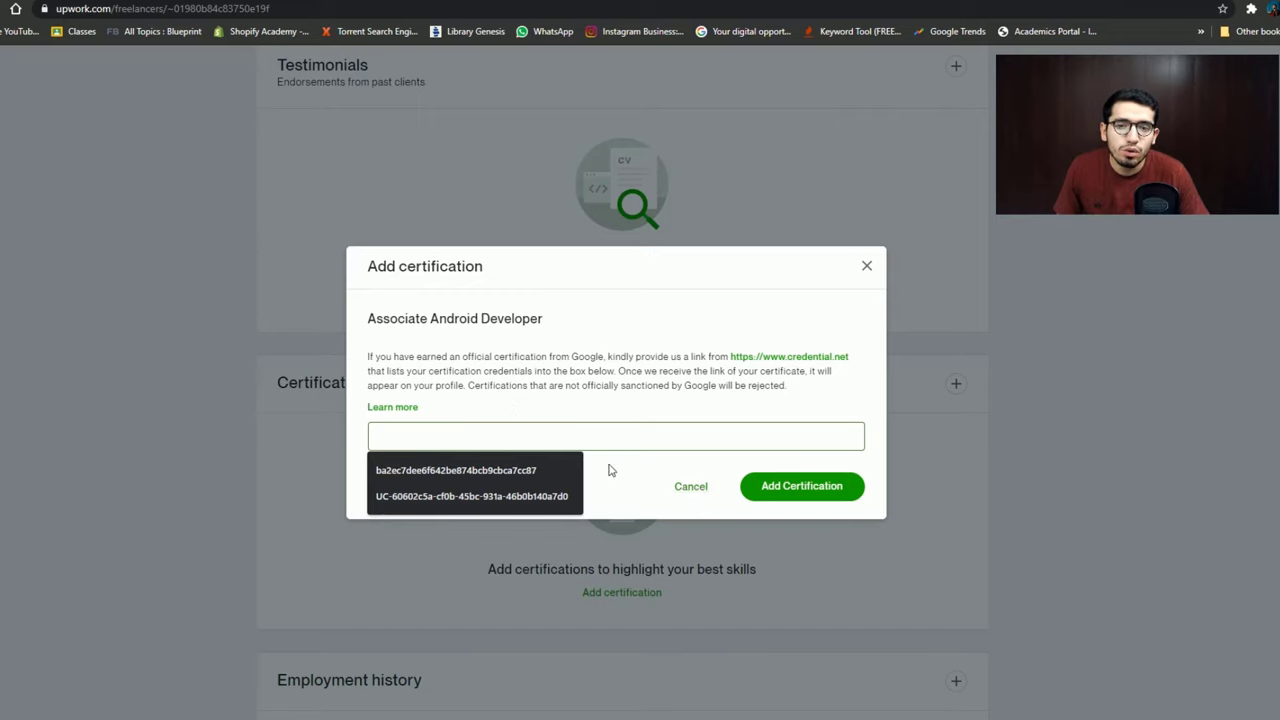
pyautogui.click(500, 408)
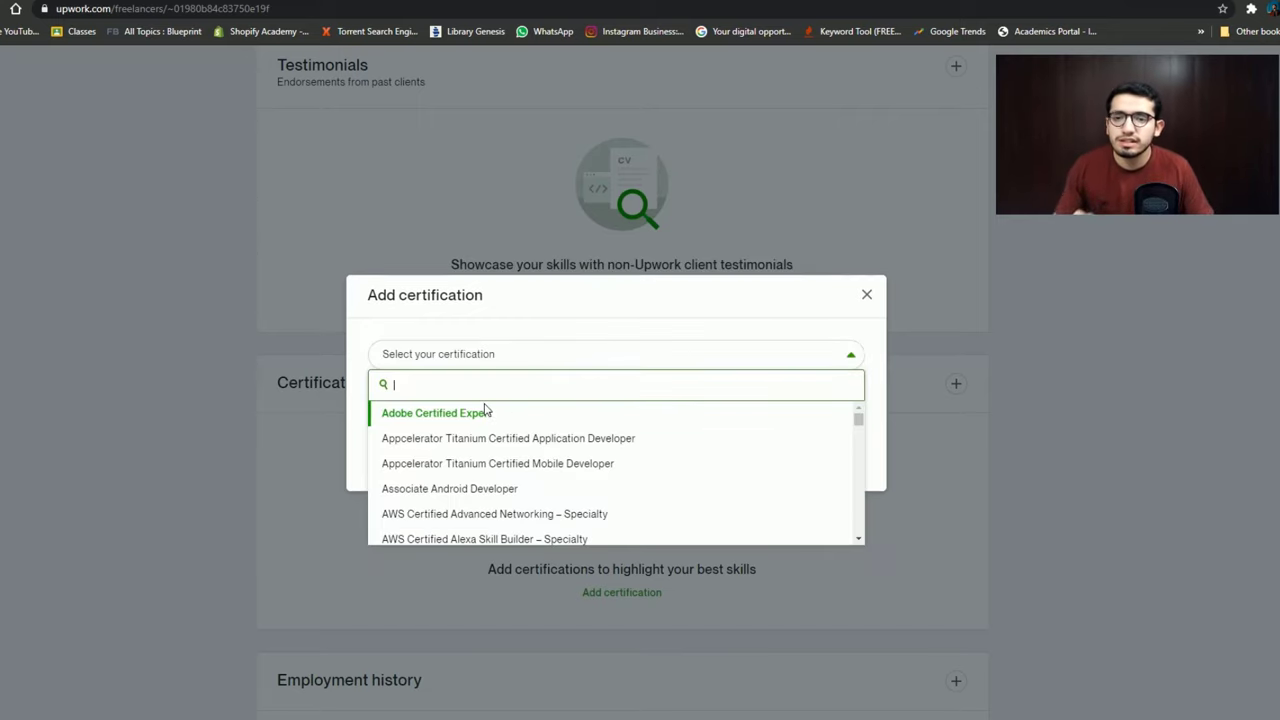